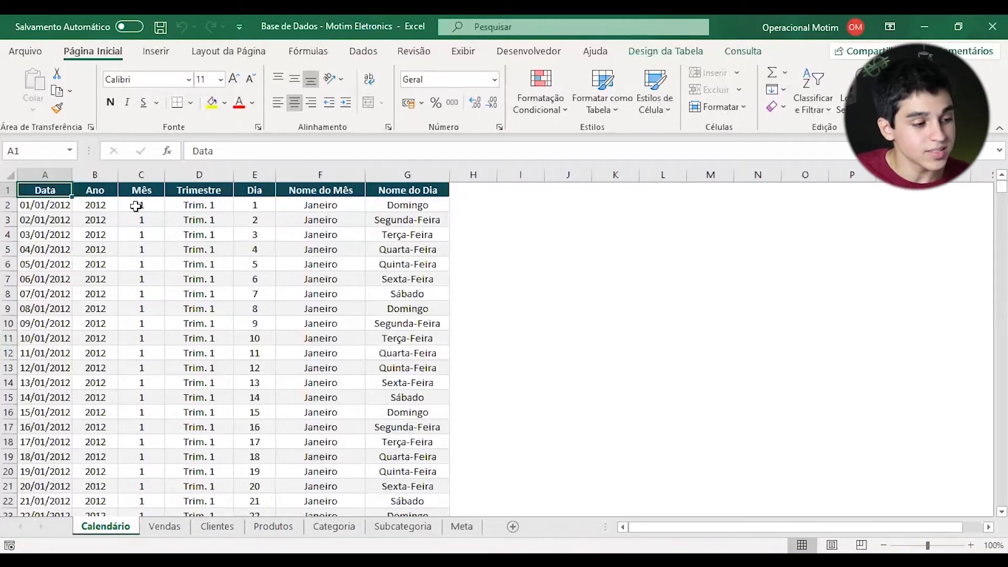
# - Examine the date, month and quarter columns of the Calendário sheet
pyautogui.click(87, 202)
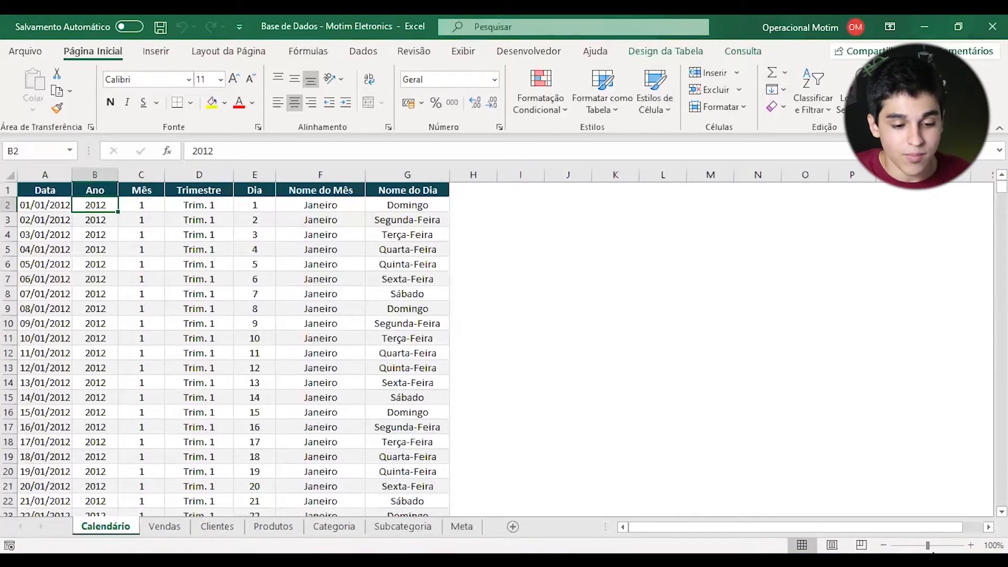
pyautogui.moveTo(929, 546)
pyautogui.mouseDown()
pyautogui.moveTo(938, 547)
pyautogui.moveTo(927, 546)
pyautogui.mouseUp()
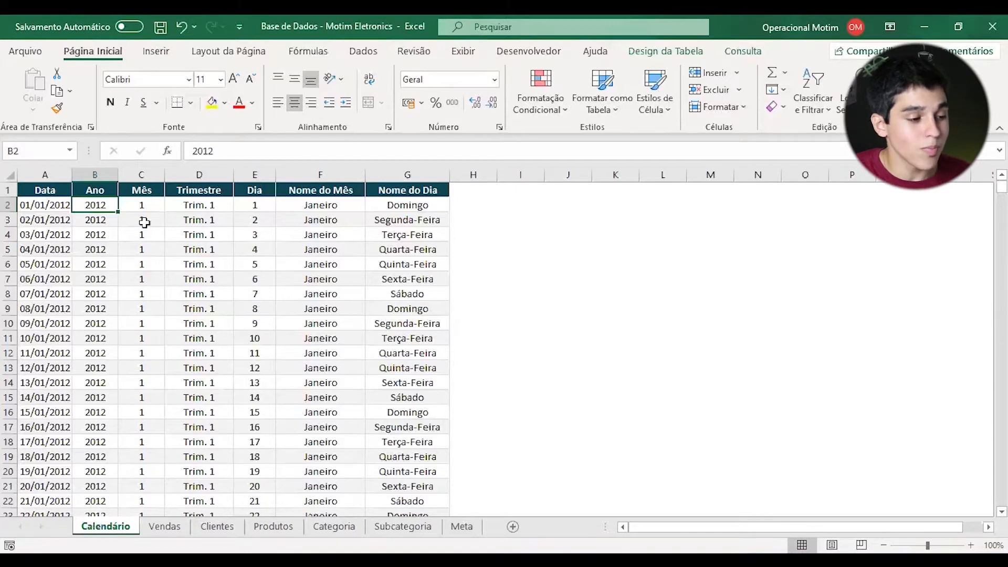
# - Fit the width of the Data column on the Vendas sheet to its dates
pyautogui.click(165, 529)
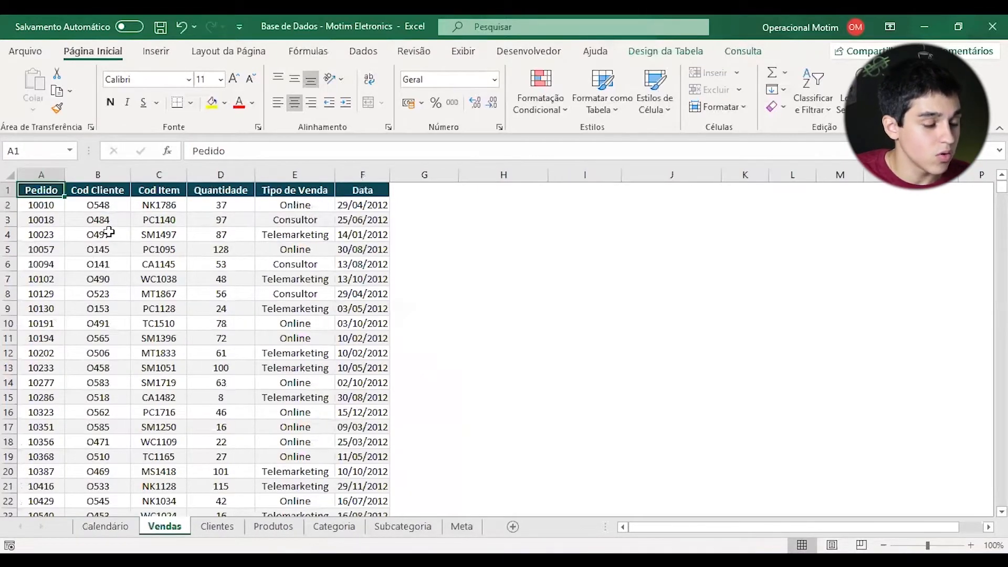
pyautogui.click(936, 546)
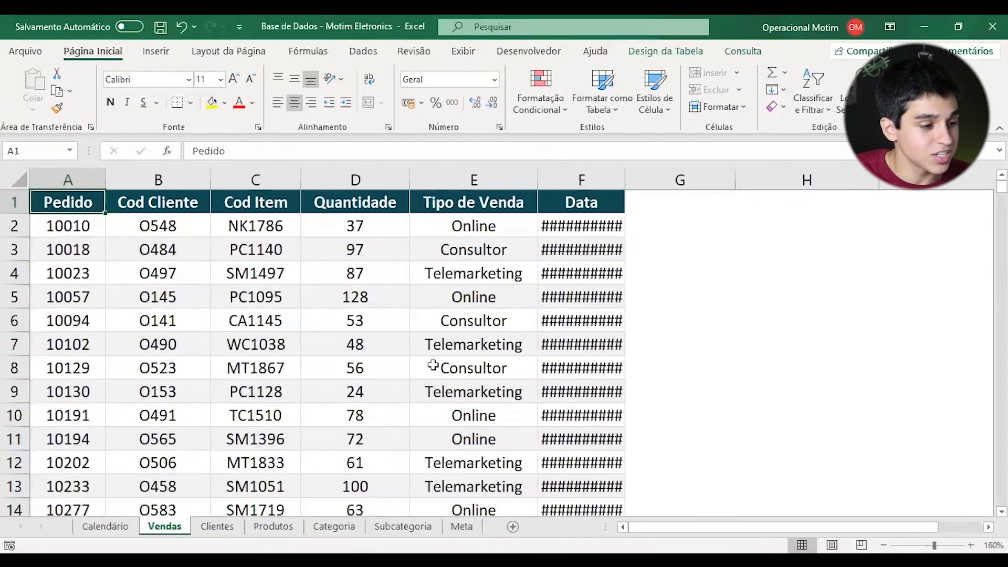
pyautogui.moveTo(935, 549); pyautogui.dragTo(929, 548)
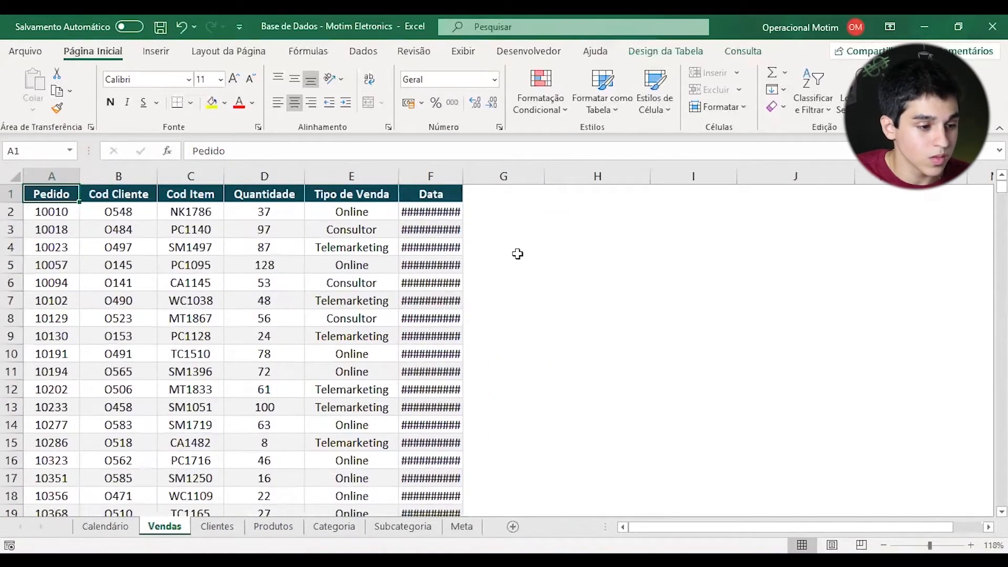
pyautogui.doubleClick(463, 176)
# - Examine the Vendas columns one by one, from Pedido and Cod Cliente through Tipo de Venda and Data
pyautogui.click(73, 215)
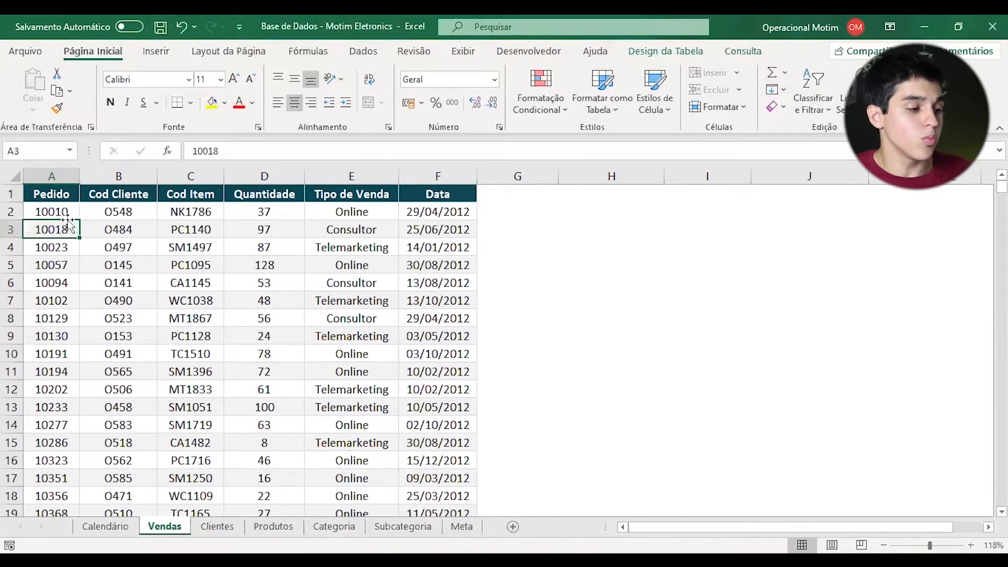
pyautogui.click(85, 215)
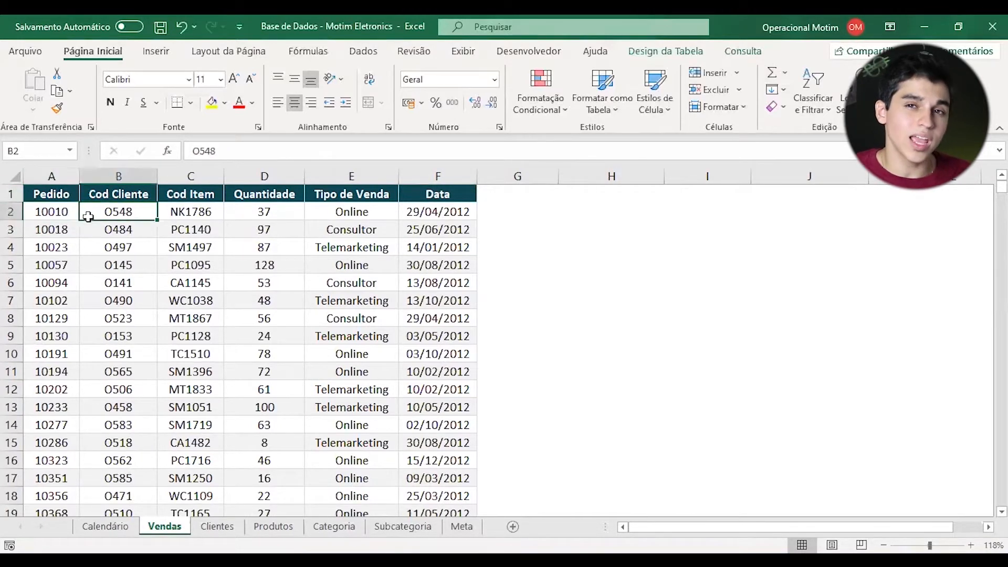
pyautogui.click(187, 218)
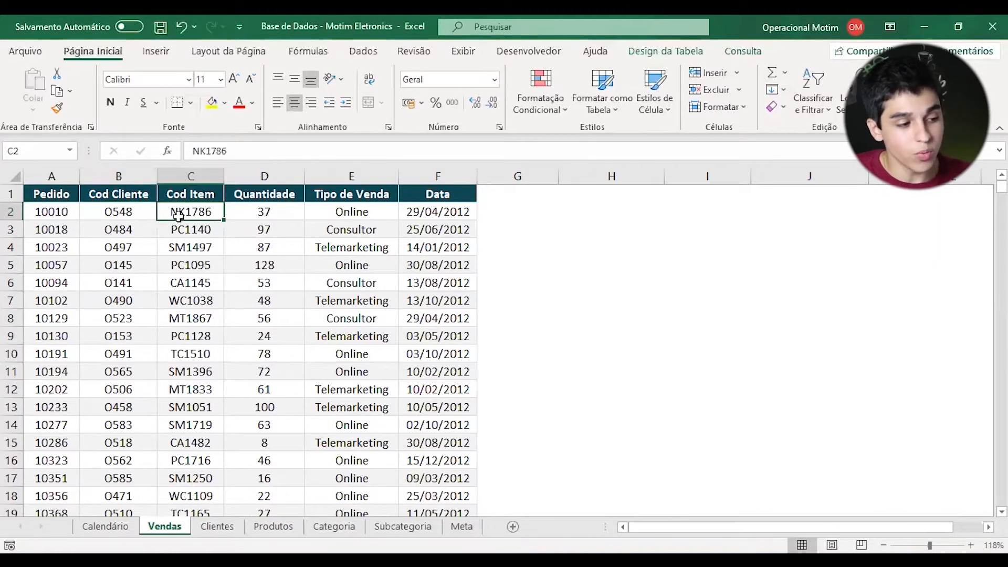
pyautogui.click(248, 213)
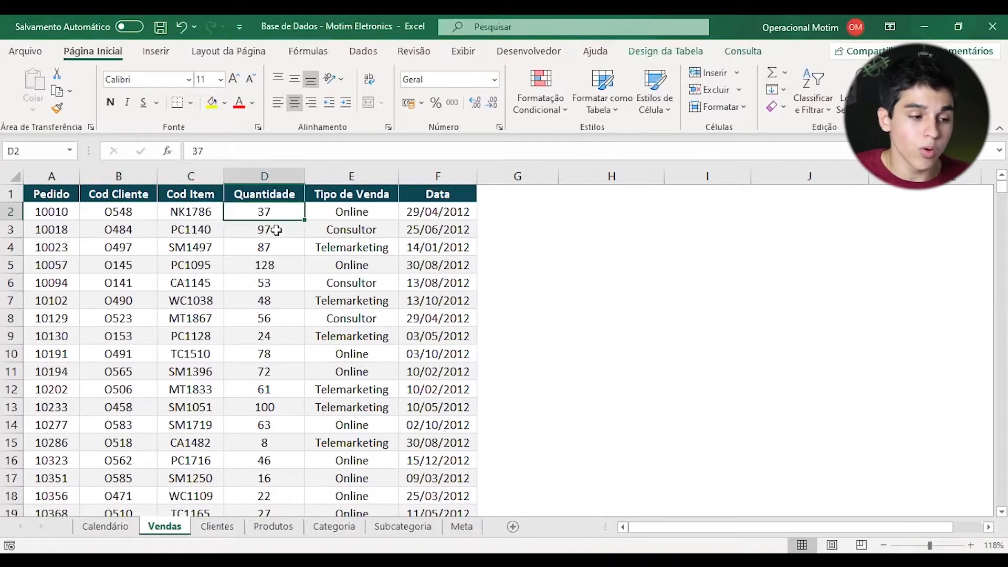
pyautogui.click(342, 210)
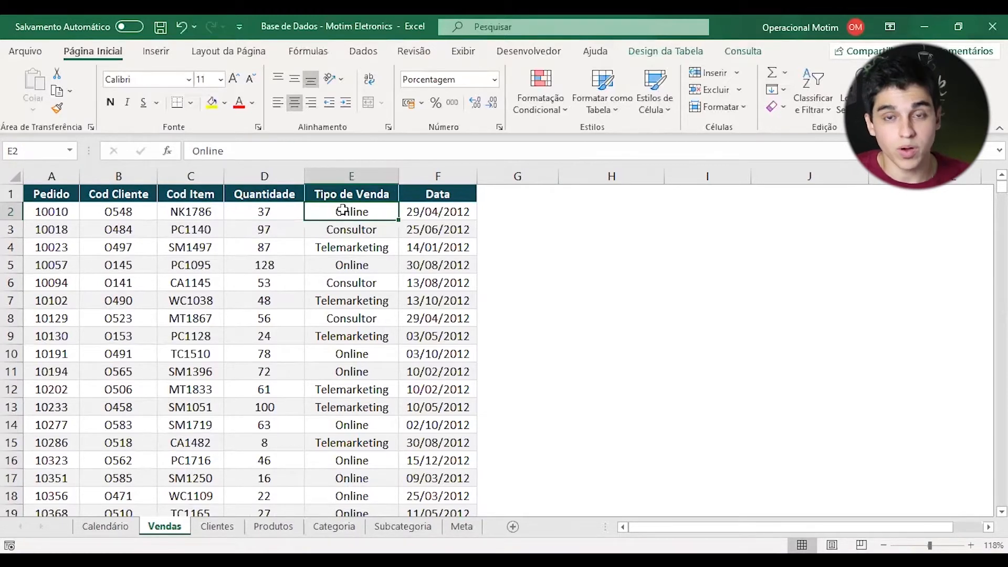
pyautogui.click(411, 208)
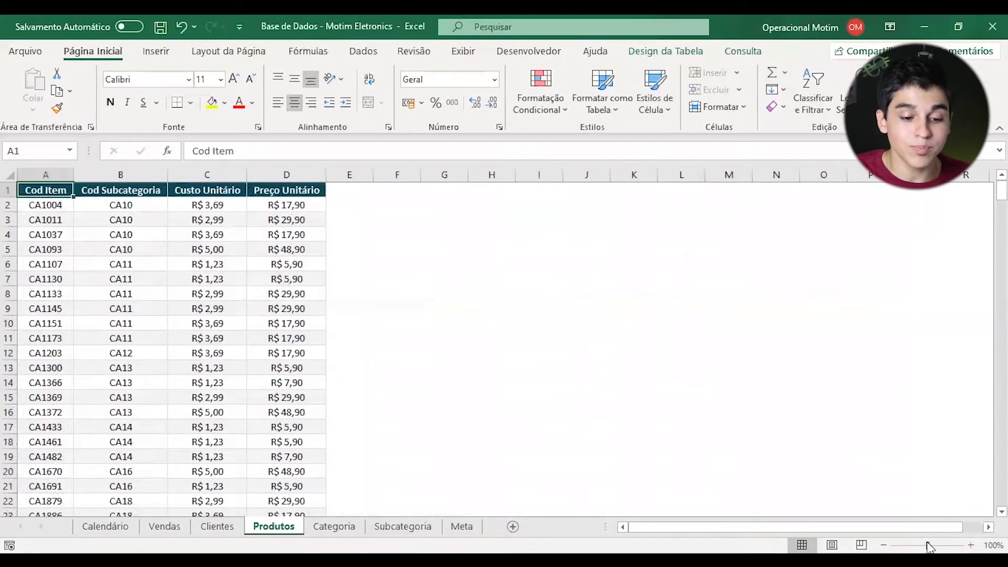
# - Examine the item codes on the Produtos sheet and go back to the Vendas sheet to compare them
pyautogui.moveTo(928, 546); pyautogui.dragTo(932, 547)
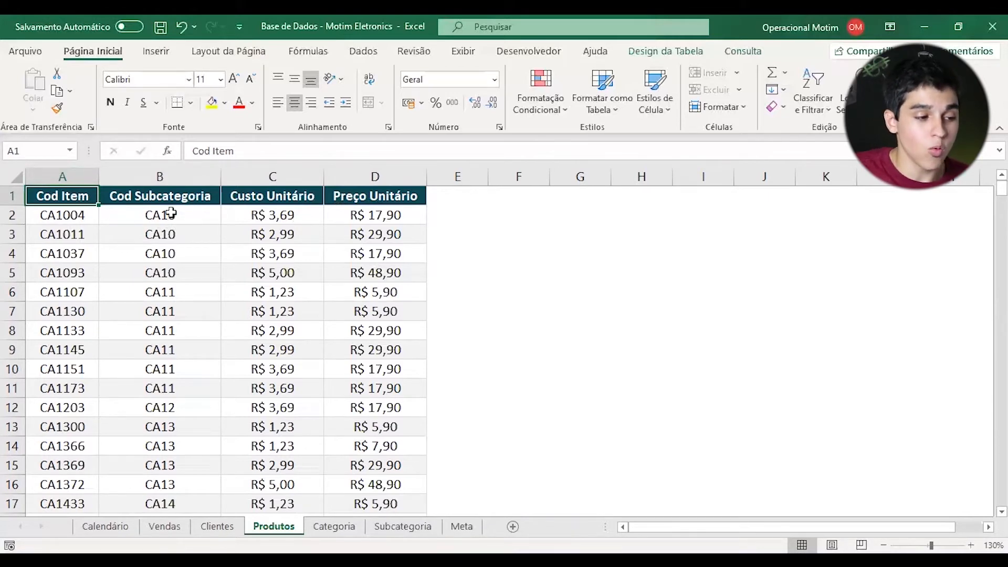
pyautogui.click(79, 214)
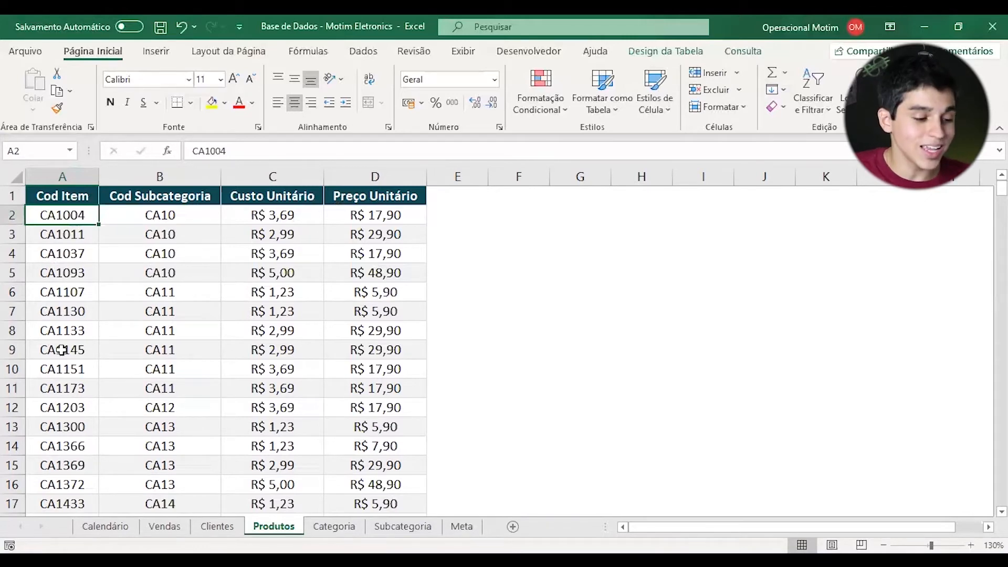
pyautogui.click(164, 527)
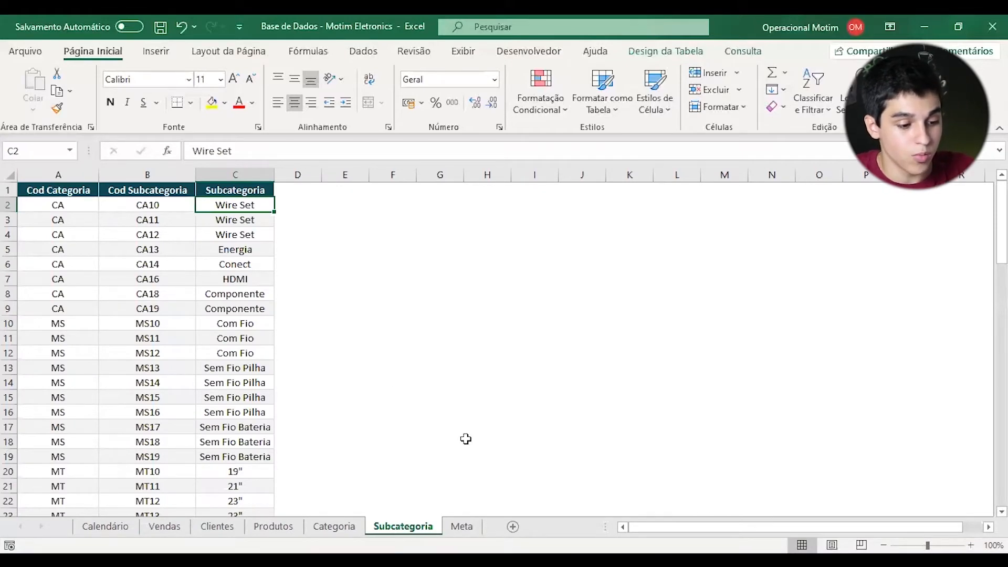
# - Switch to Power BI Desktop and connect to the Excel workbook "Base de Dados - Motim Eletronics" in the desktop's POWER BI folder
pyautogui.click(534, 560)
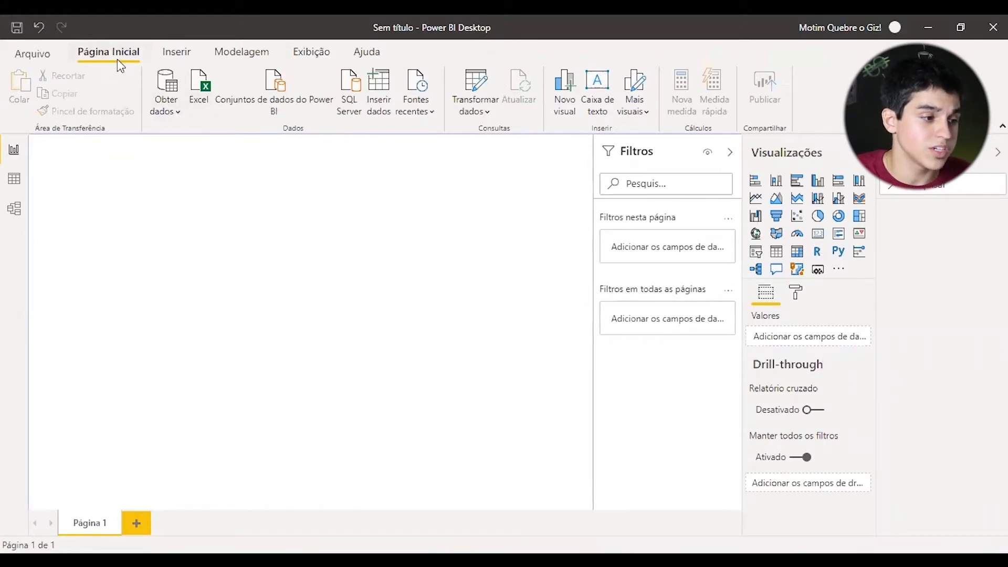
pyautogui.click(173, 113)
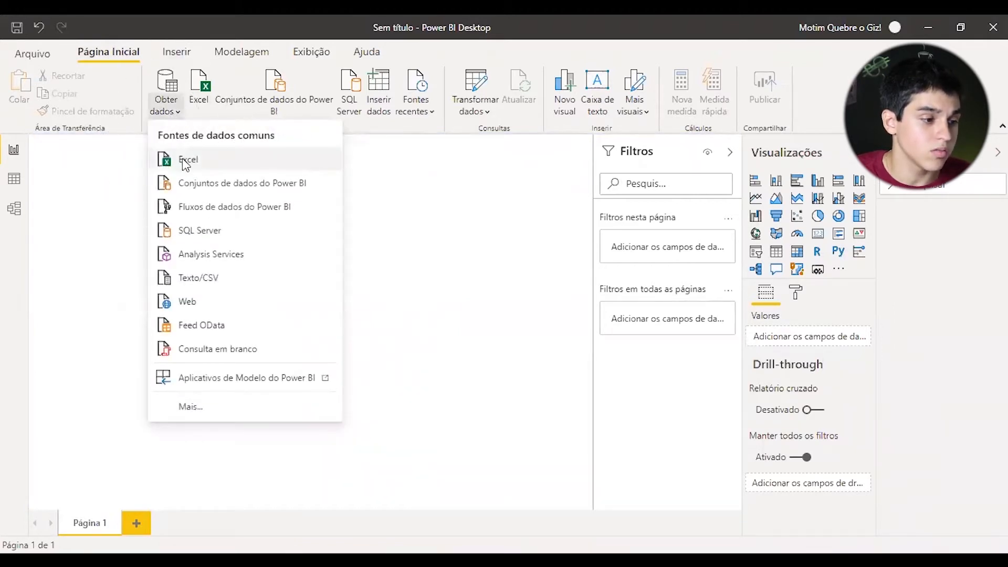
pyautogui.click(182, 159)
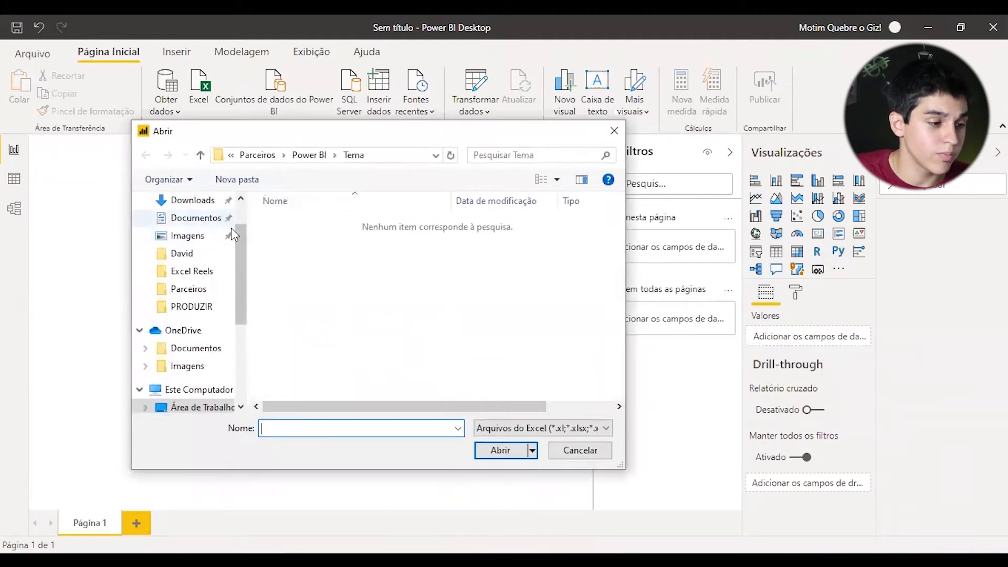
pyautogui.scroll(2, 235, 212)
pyautogui.click(196, 229)
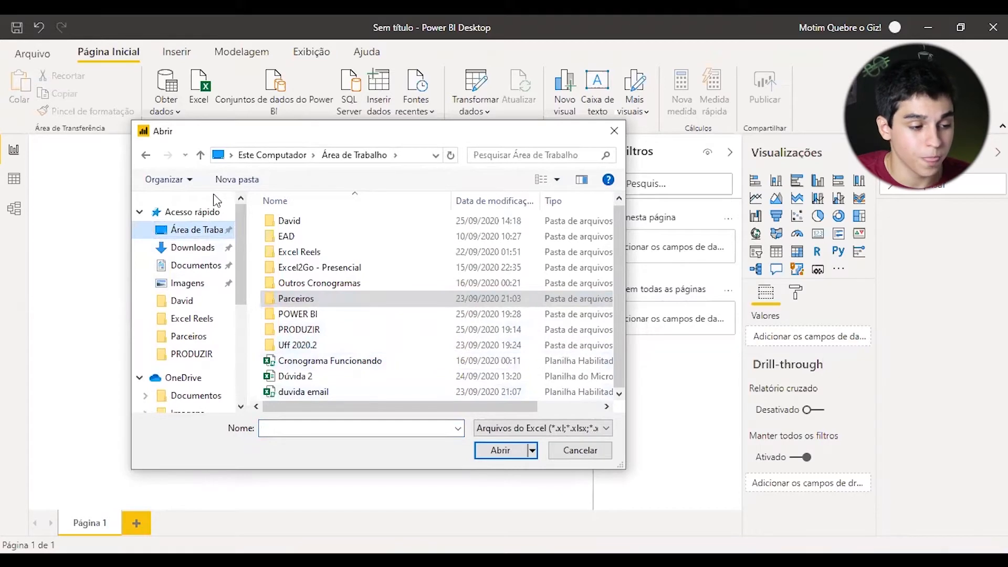
pyautogui.doubleClick(313, 314)
pyautogui.doubleClick(298, 223)
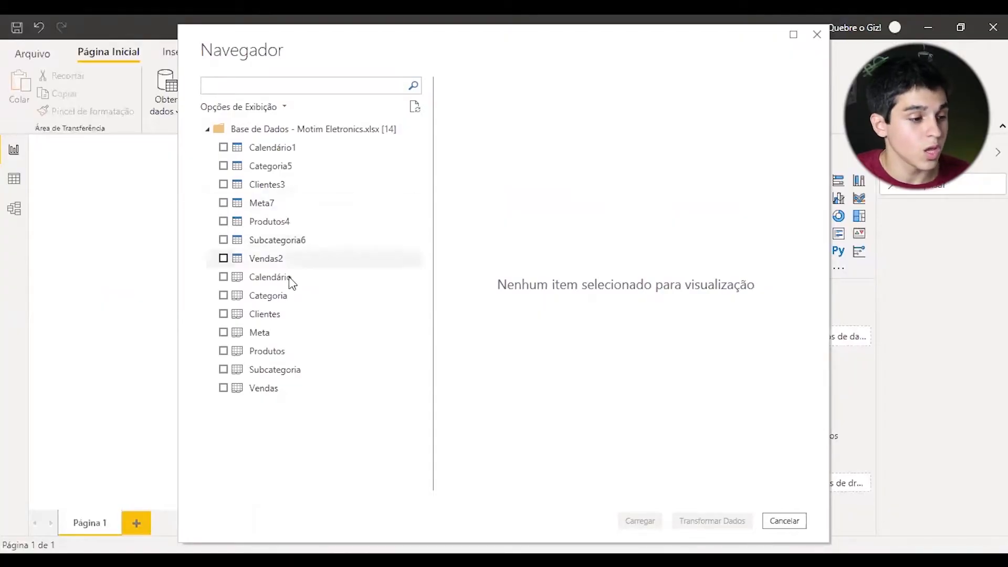
# - Load the tables Calendário1, Categoria5, Clientes3, Meta7, Produtos4, Subcategoria6 and Vendas2 into the report
pyautogui.click(223, 258)
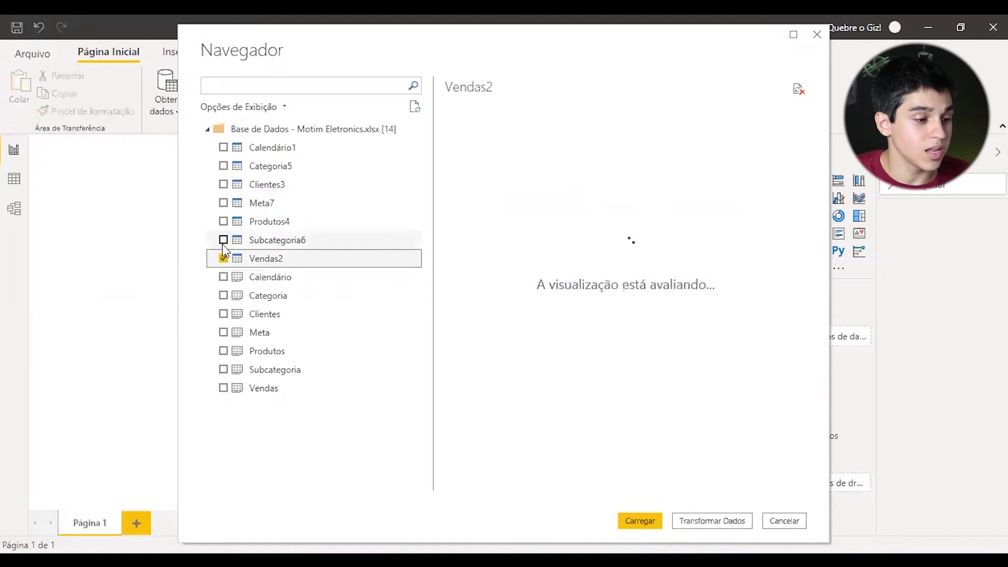
pyautogui.click(223, 234)
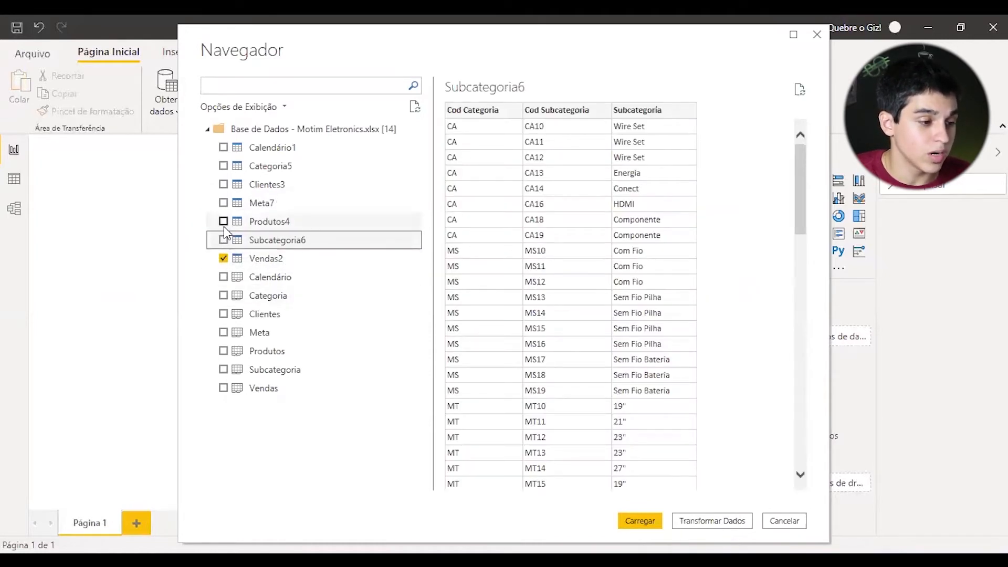
pyautogui.click(223, 222)
pyautogui.click(223, 239)
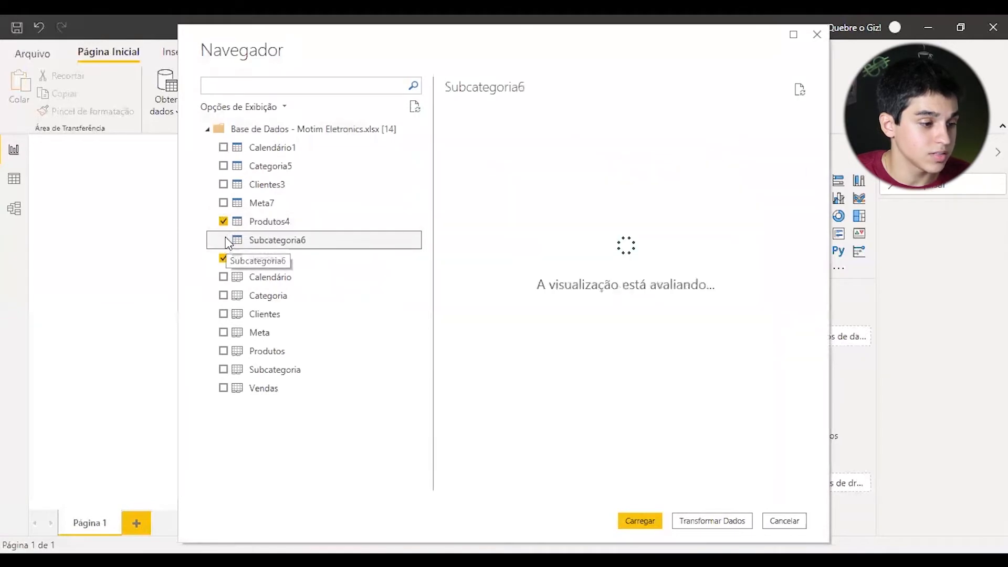
pyautogui.click(223, 203)
pyautogui.click(223, 184)
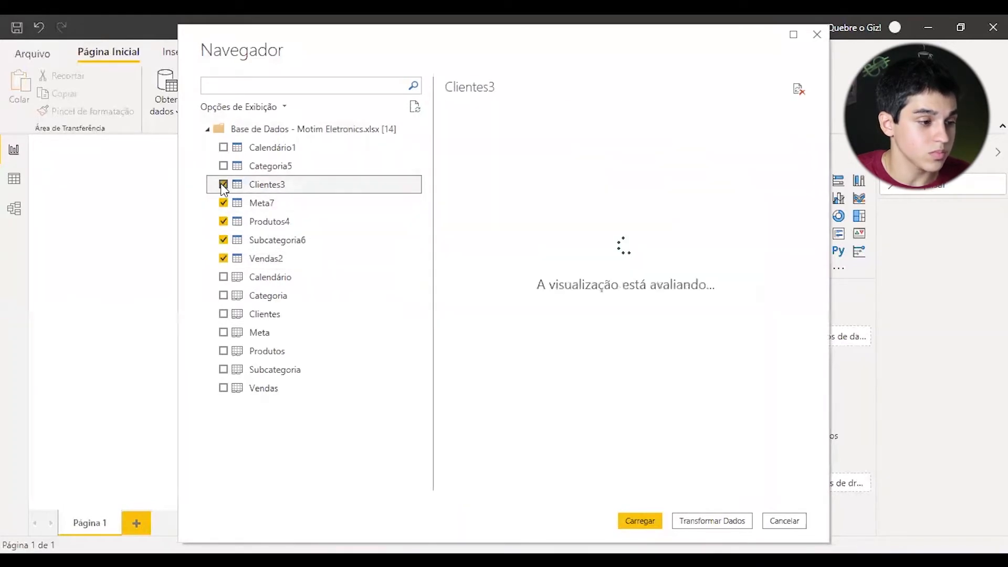
pyautogui.click(223, 166)
pyautogui.click(223, 147)
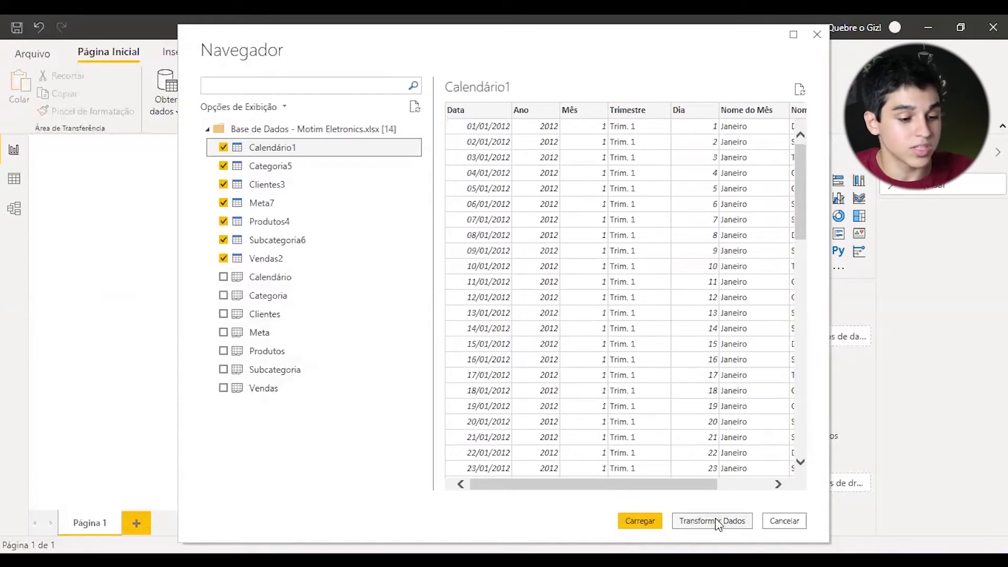
pyautogui.click(646, 522)
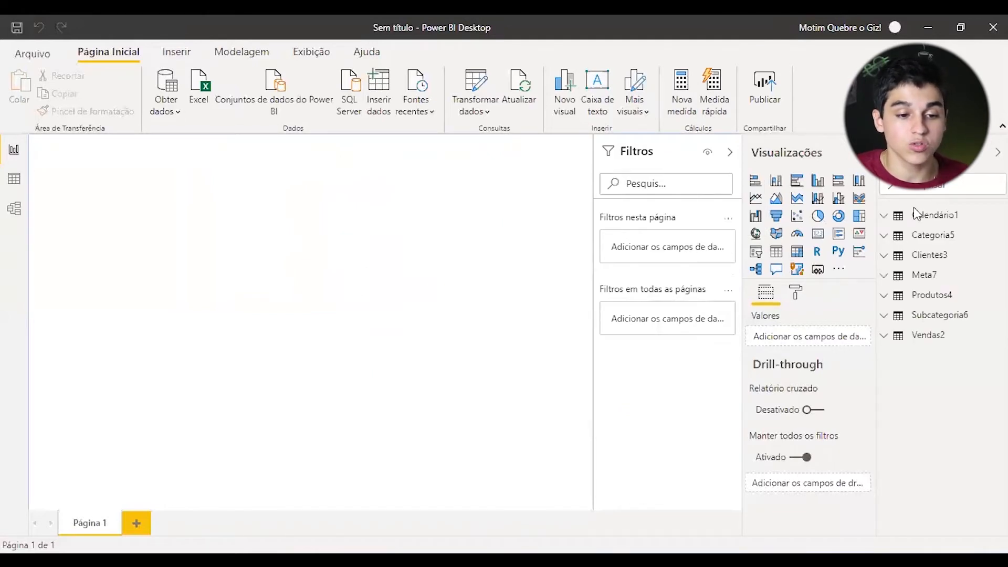
# - Show the data model's relationship diagram and collapse the properties pane to make room for it
pyautogui.click(16, 210)
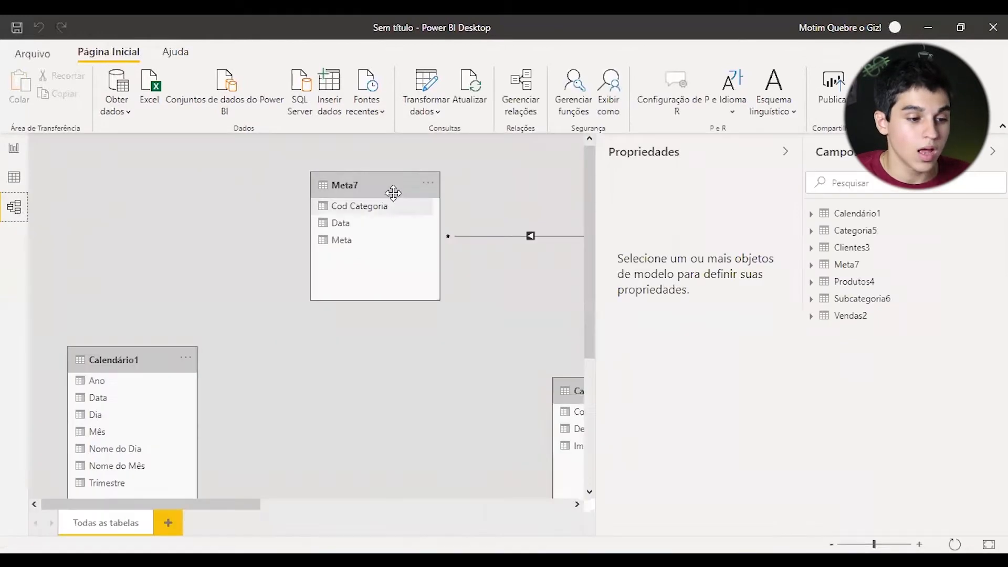
pyautogui.click(781, 151)
pyautogui.scroll(-4, 766, 292)
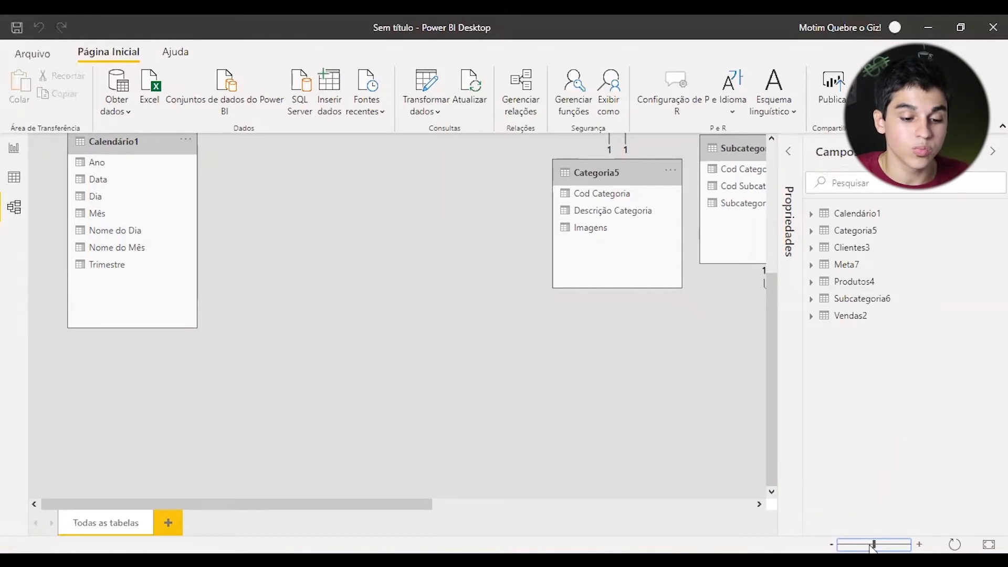
pyautogui.moveTo(873, 546); pyautogui.dragTo(870, 546)
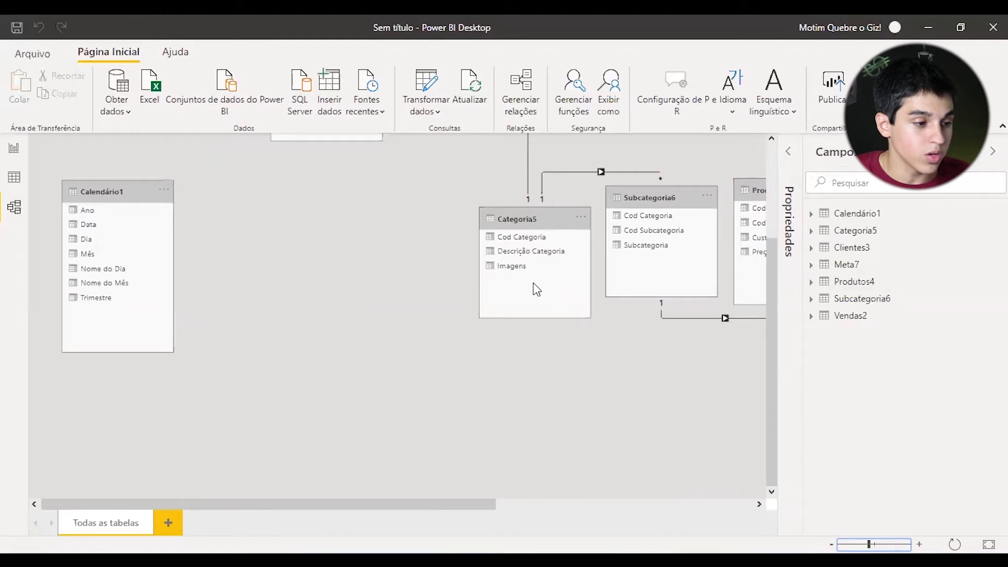
pyautogui.scroll(3, 536, 289)
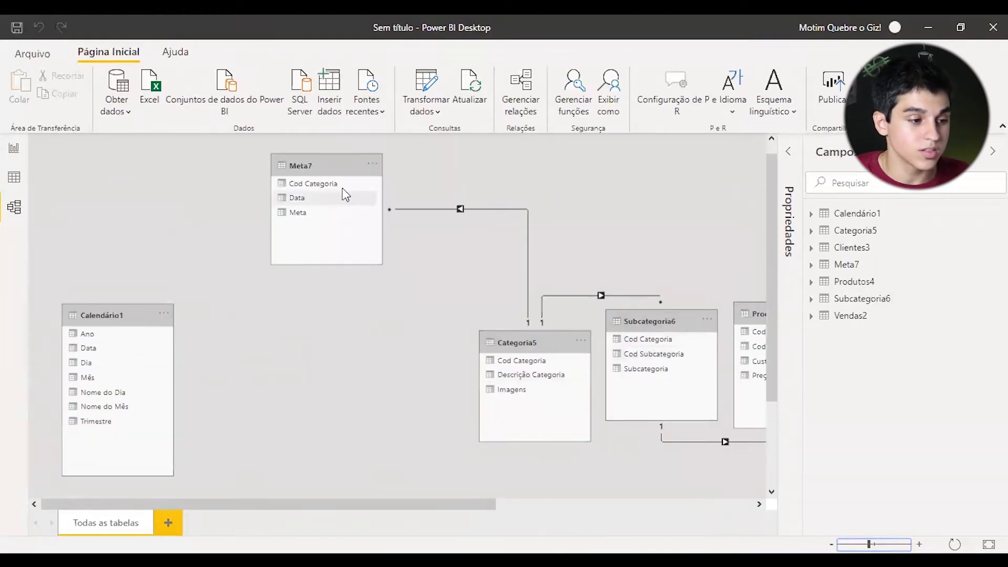
# - Rearrange the diagram by placing Categoria5 closer to Meta7 and Subcategoria6 just below and to the right of Categoria5
pyautogui.moveTo(523, 342); pyautogui.dragTo(451, 342)
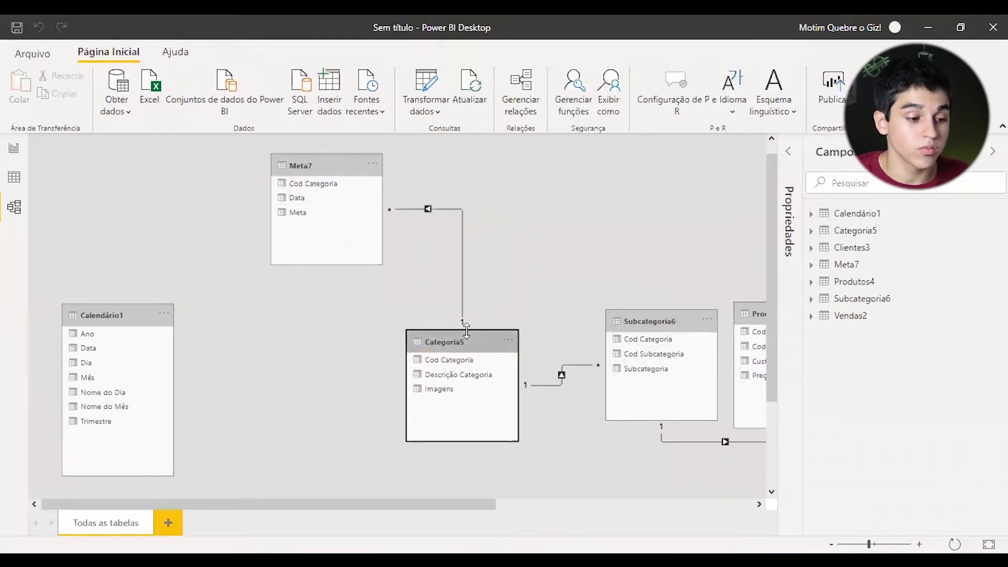
pyautogui.moveTo(450, 333); pyautogui.dragTo(434, 319)
pyautogui.moveTo(660, 317)
pyautogui.mouseDown()
pyautogui.moveTo(637, 297)
pyautogui.moveTo(635, 210)
pyautogui.moveTo(609, 382)
pyautogui.mouseUp()
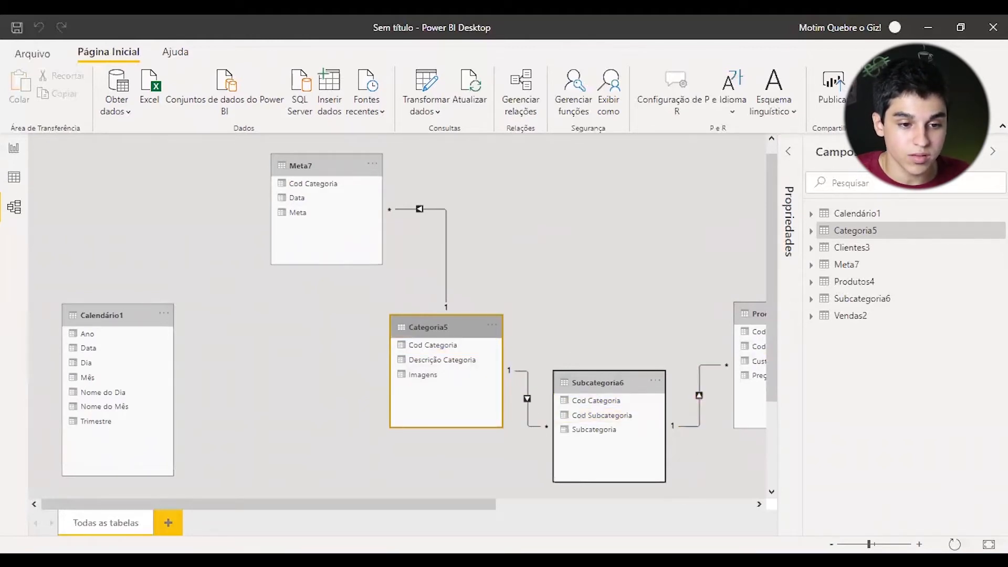
# - Collapse the fields pane and shift the Vendas2 table slightly downward beside Produtos4 in the diagram
pyautogui.click(993, 151)
pyautogui.scroll(-2, 736, 417)
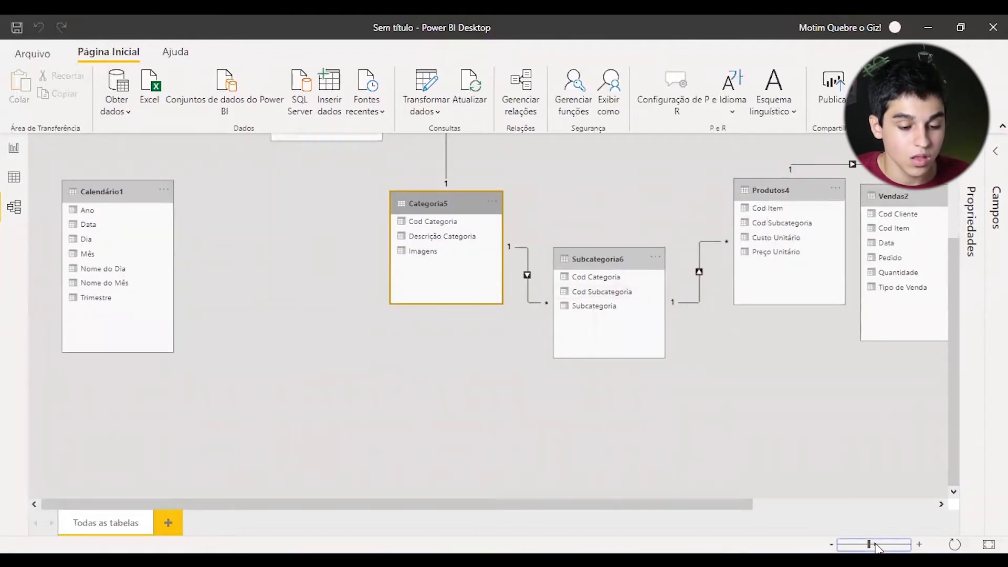
pyautogui.moveTo(869, 546); pyautogui.dragTo(873, 545)
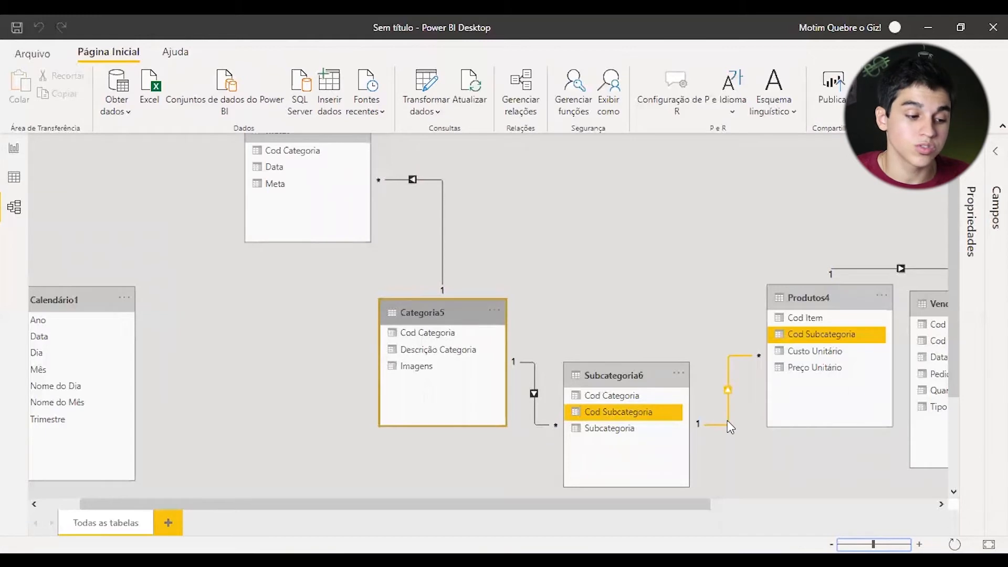
pyautogui.hscroll(1, 663, 439)
pyautogui.hscroll(5, 662, 438)
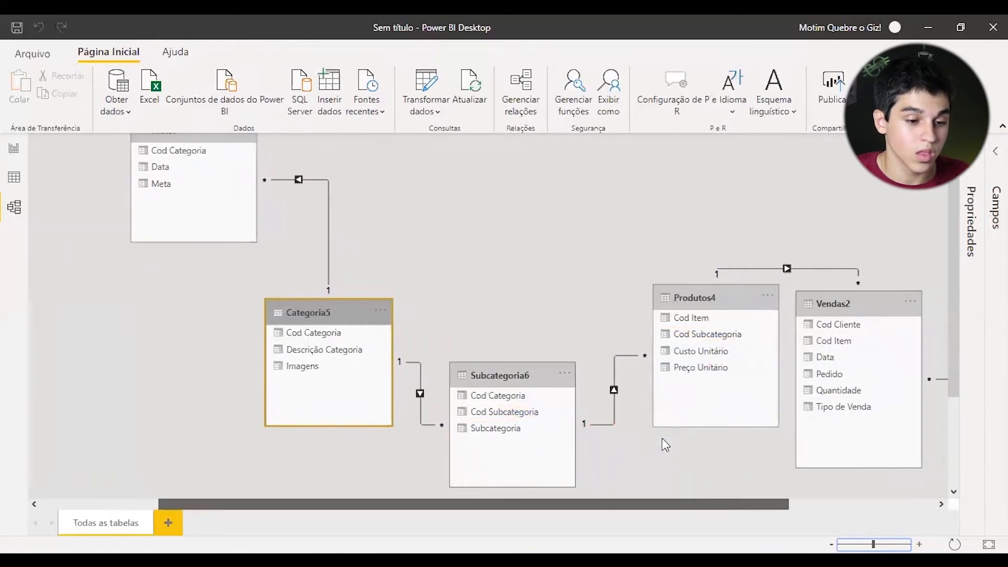
pyautogui.moveTo(663, 301)
pyautogui.mouseDown()
pyautogui.moveTo(693, 273)
pyautogui.moveTo(697, 308)
pyautogui.moveTo(686, 321)
pyautogui.moveTo(666, 318)
pyautogui.mouseUp()
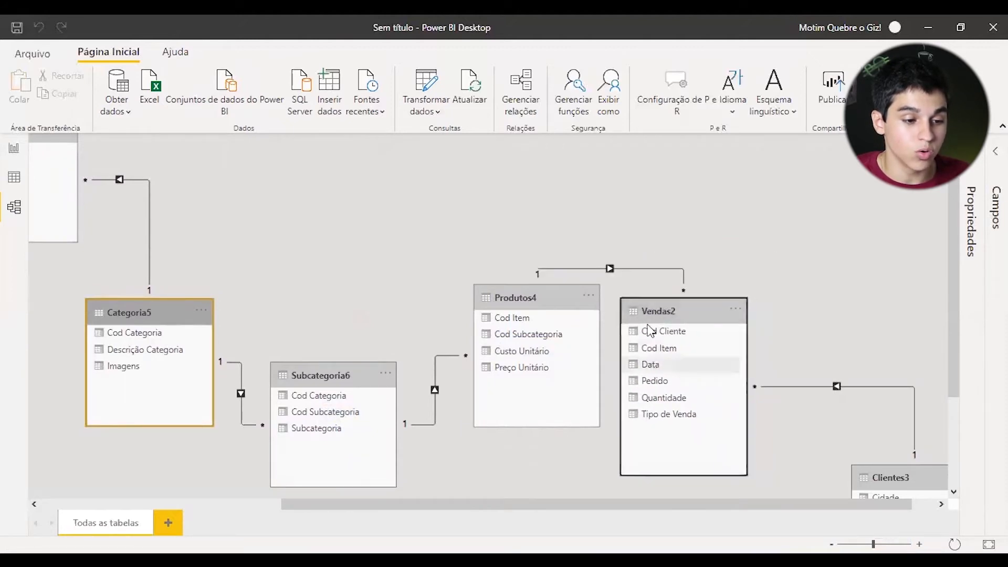
# - Place the Clientes3 table just below and to the right of Vendas2 in the diagram
pyautogui.moveTo(635, 270)
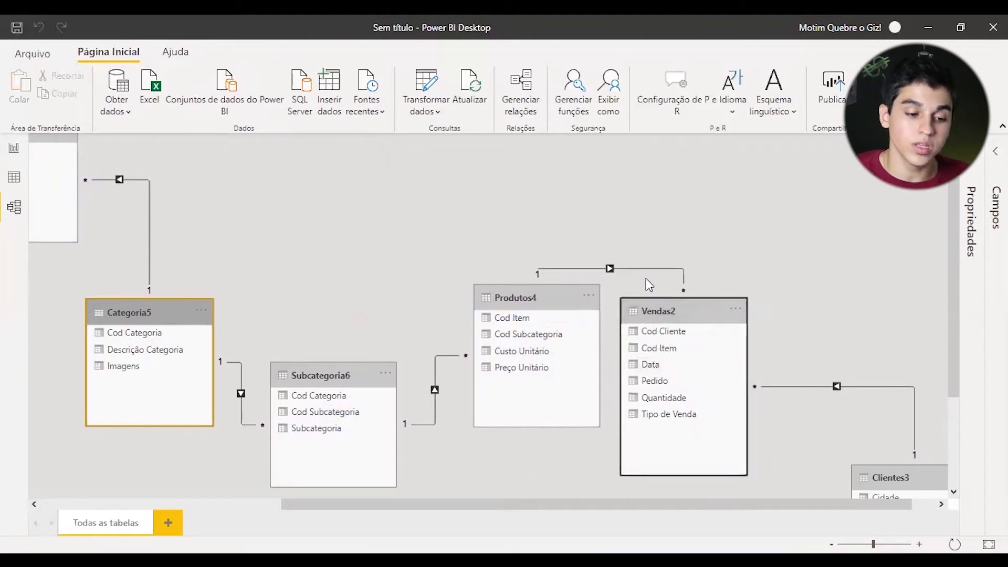
pyautogui.scroll(-3, 698, 310)
pyautogui.moveTo(912, 347); pyautogui.dragTo(939, 374)
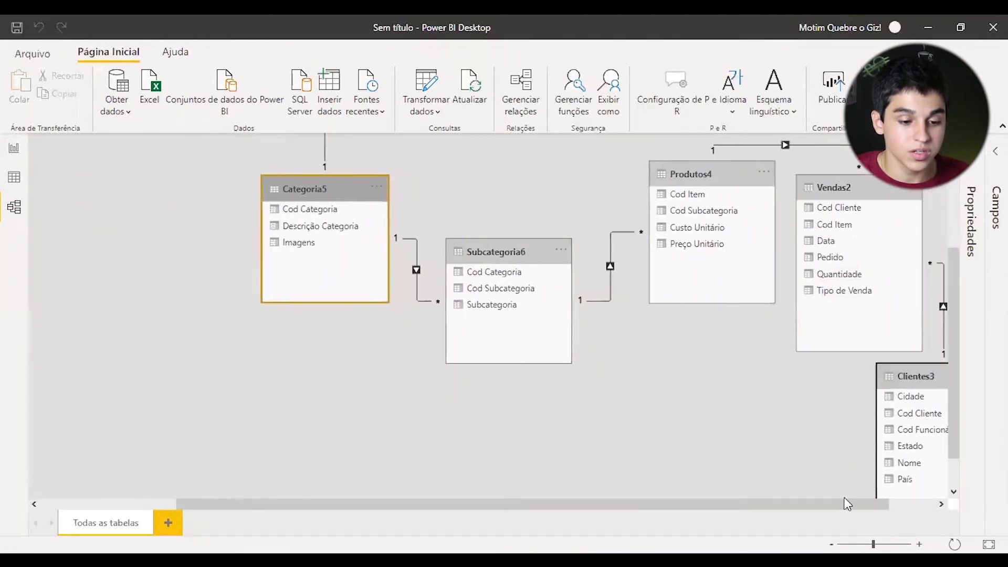
pyautogui.moveTo(846, 504); pyautogui.dragTo(893, 505)
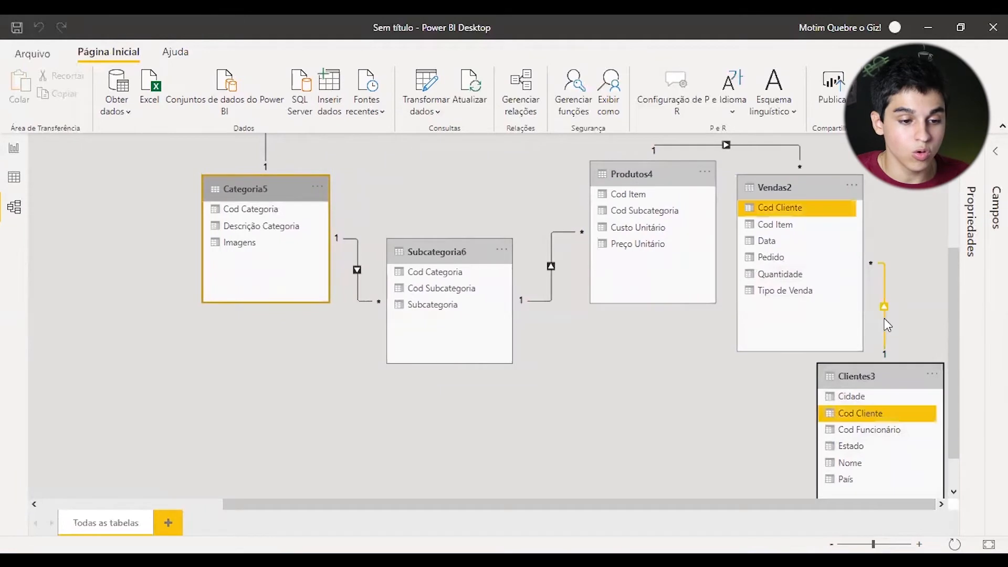
pyautogui.moveTo(884, 372); pyautogui.dragTo(904, 373)
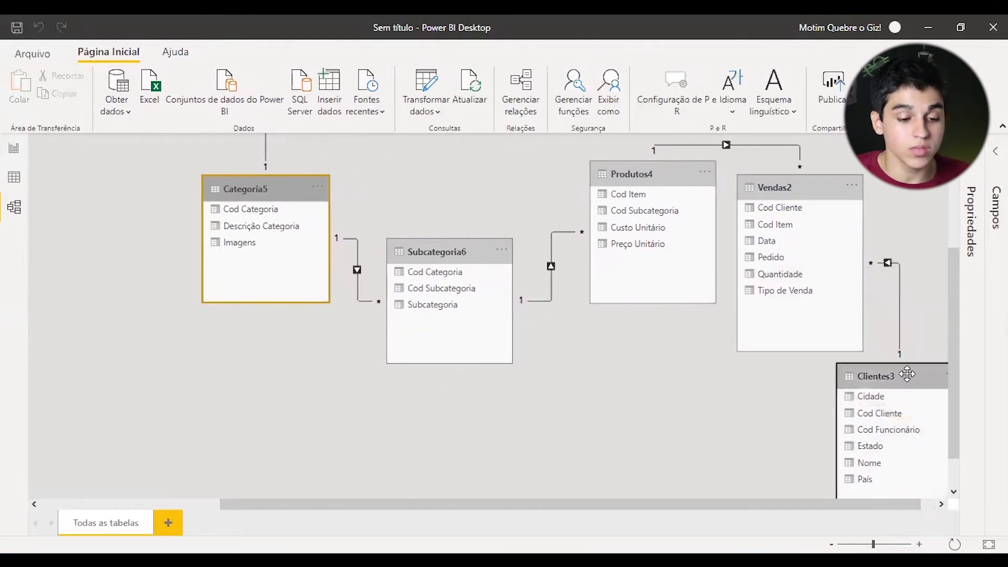
# - Bring Calendário1 below Categoria5, raise Categoria5 slightly and nudge Subcategoria6 in the relationship diagram
pyautogui.click(873, 544)
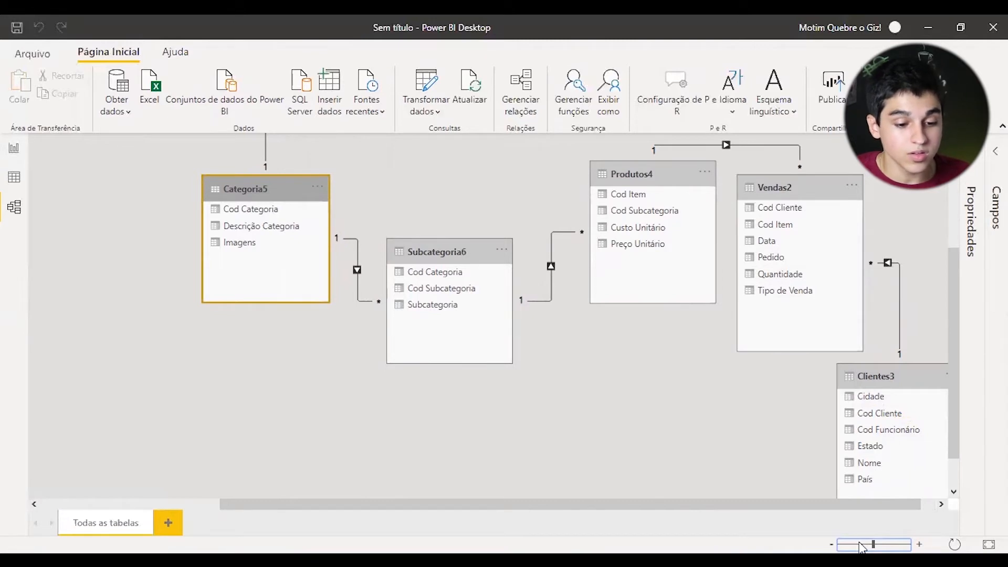
pyautogui.moveTo(873, 546); pyautogui.dragTo(856, 547)
pyautogui.moveTo(77, 255); pyautogui.dragTo(265, 367)
pyautogui.moveTo(287, 262); pyautogui.dragTo(295, 232)
pyautogui.moveTo(386, 298); pyautogui.dragTo(380, 298)
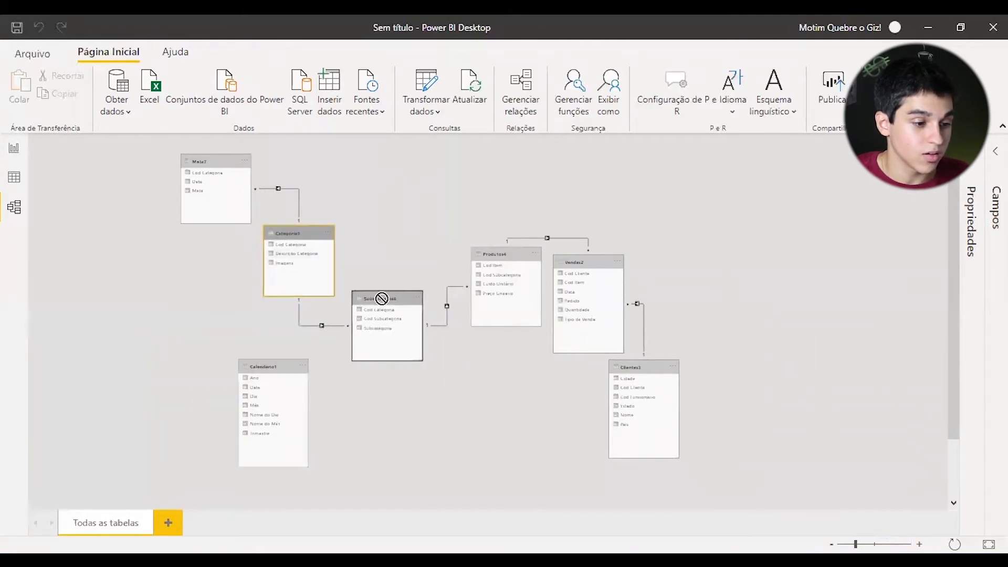
# - Arrange Produtos4 beside a slightly lowered Subcategoria6, Vendas2 above Produtos4, Clientes3 right of Vendas2, and Calendário1 below Meta7
pyautogui.moveTo(496, 256); pyautogui.dragTo(485, 301)
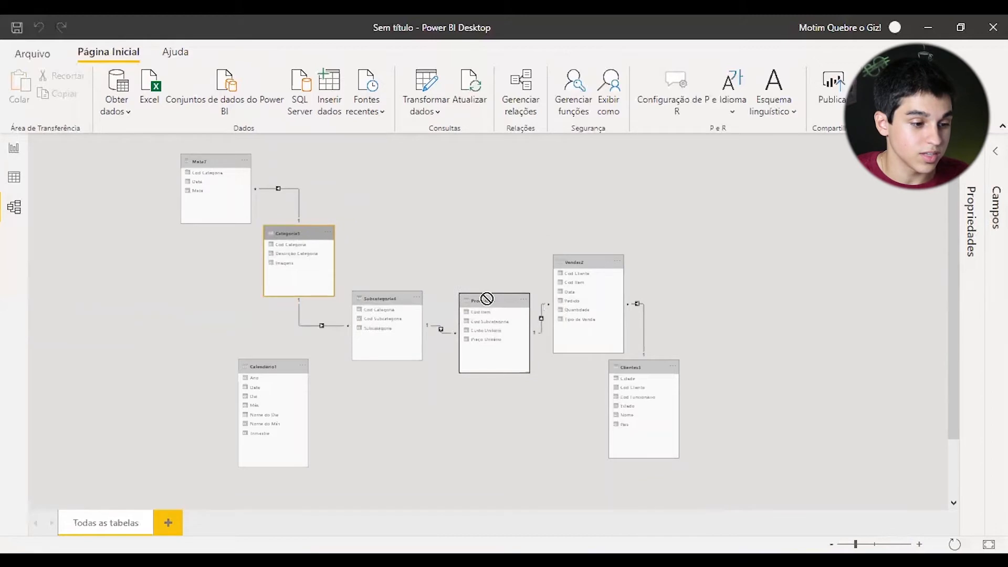
pyautogui.moveTo(570, 261); pyautogui.dragTo(562, 180)
pyautogui.moveTo(403, 296); pyautogui.dragTo(399, 317)
pyautogui.moveTo(644, 367); pyautogui.dragTo(684, 254)
pyautogui.moveTo(290, 367); pyautogui.dragTo(236, 319)
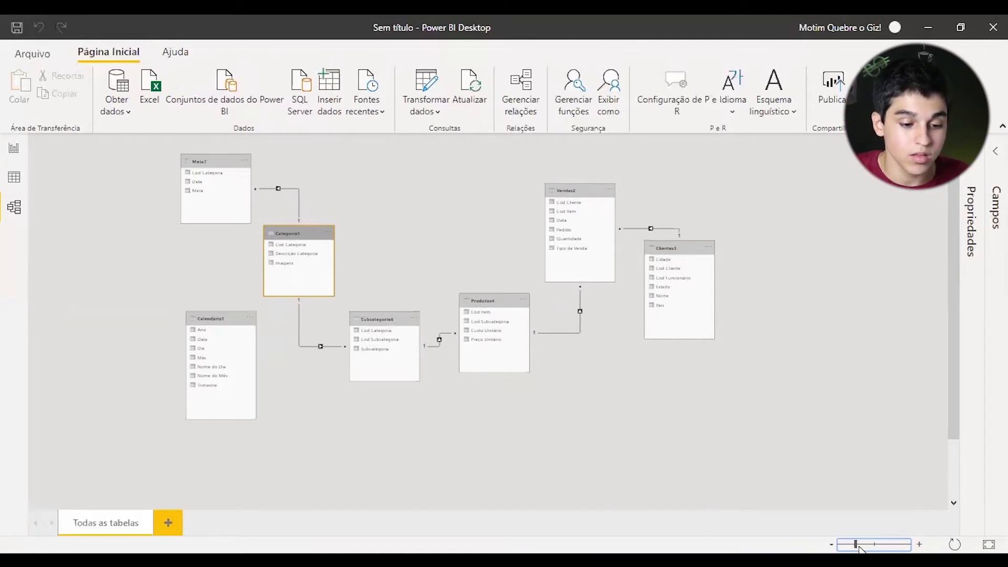
# - Create a relationship between the Data field of Meta7 and the Data field of Calendário1
pyautogui.moveTo(856, 547); pyautogui.dragTo(877, 545)
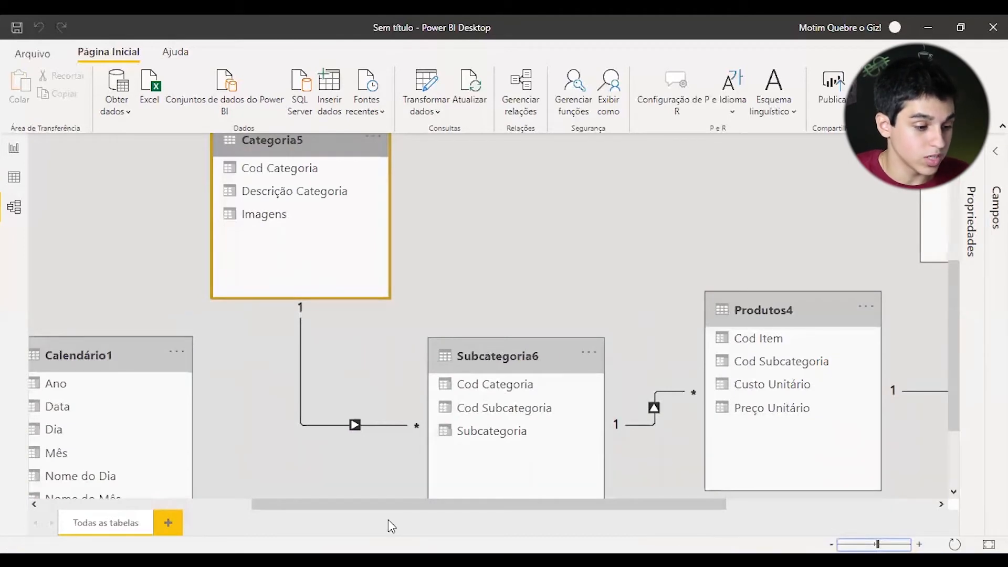
pyautogui.hscroll(-5, 389, 520)
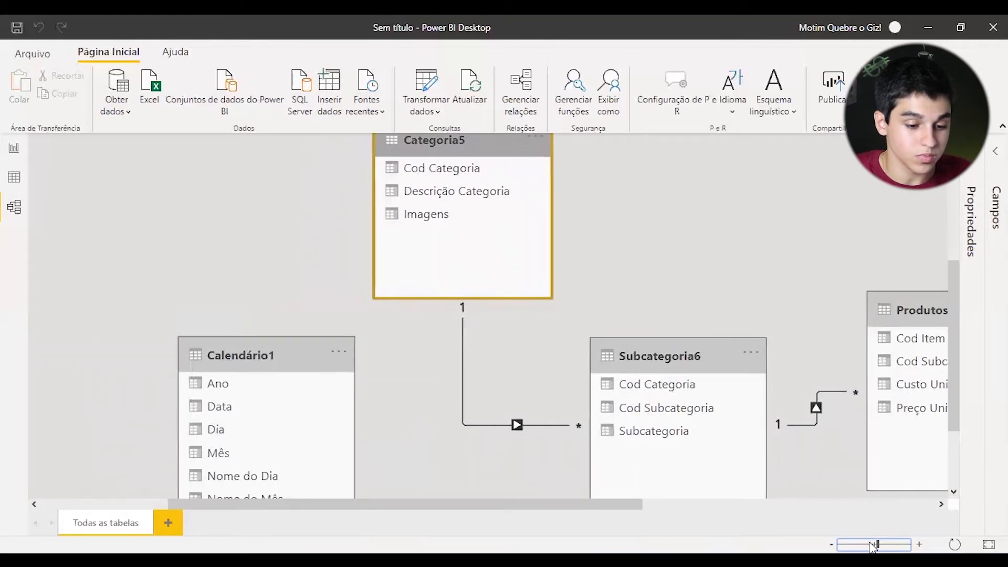
pyautogui.moveTo(878, 545); pyautogui.dragTo(866, 545)
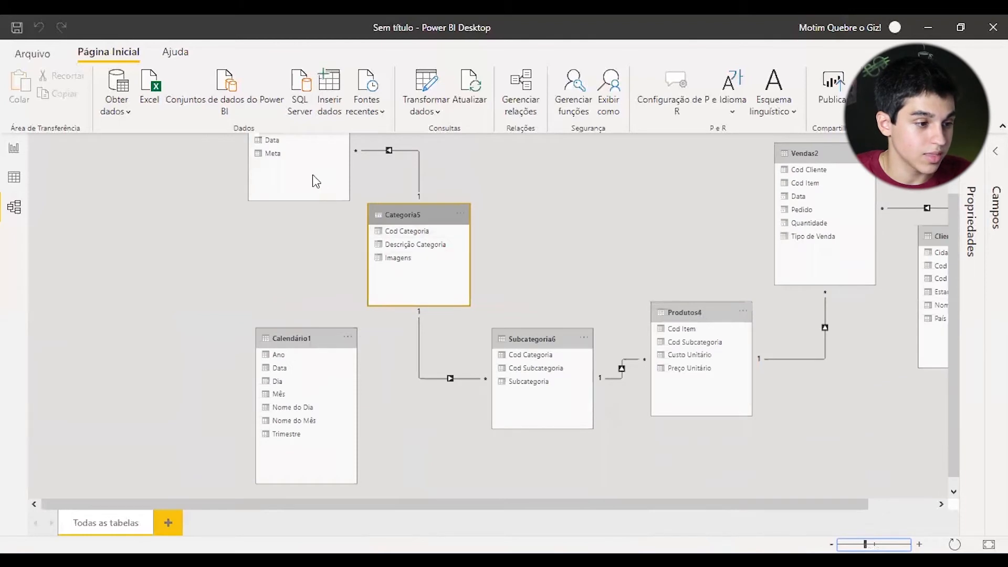
pyautogui.moveTo(288, 142); pyautogui.dragTo(286, 367)
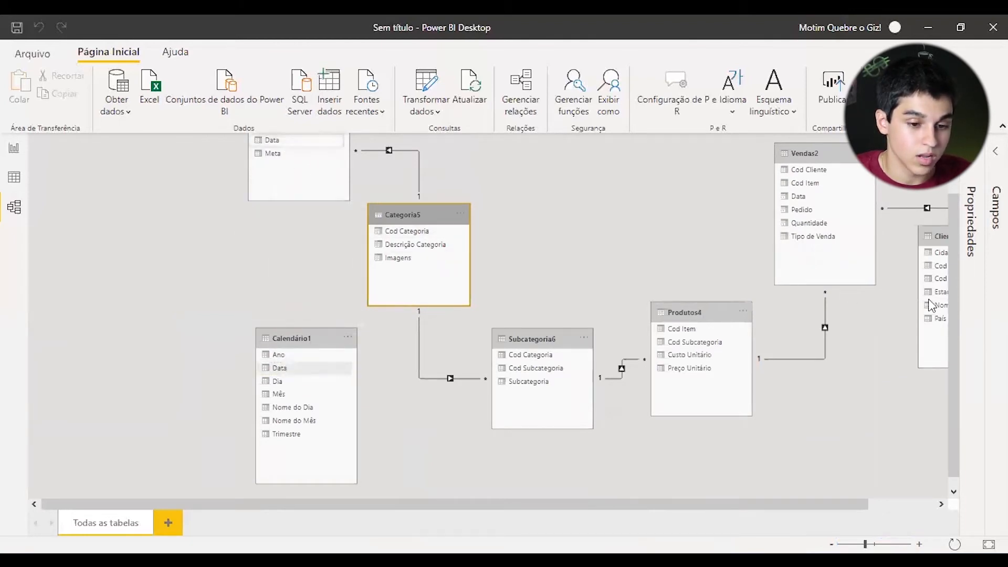
pyautogui.moveTo(955, 303); pyautogui.dragTo(953, 270)
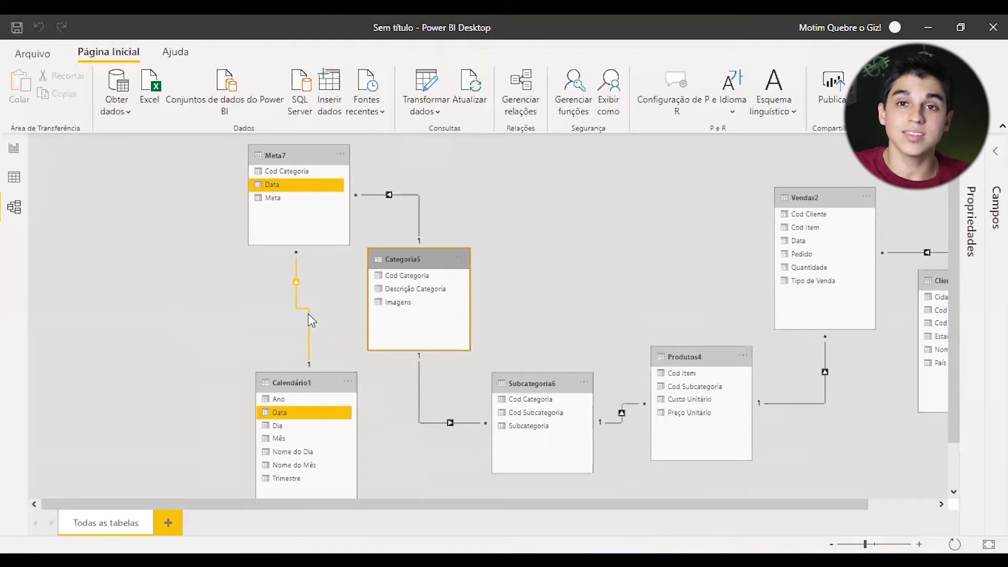
# - Show the rows of the Vendas2 table and add a new calculated column to it, dismissing the DAX separators notice
pyautogui.click(15, 190)
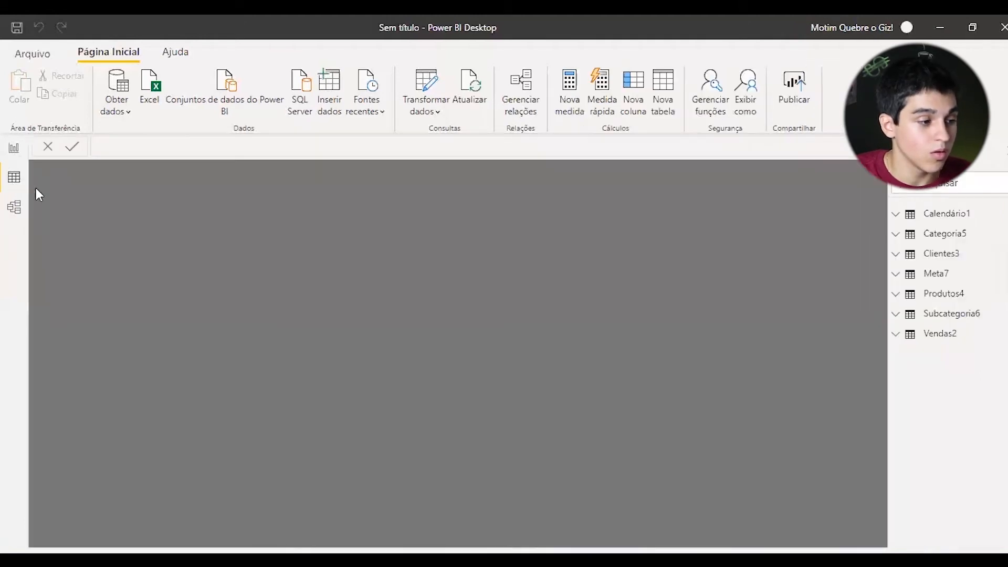
pyautogui.click(950, 340)
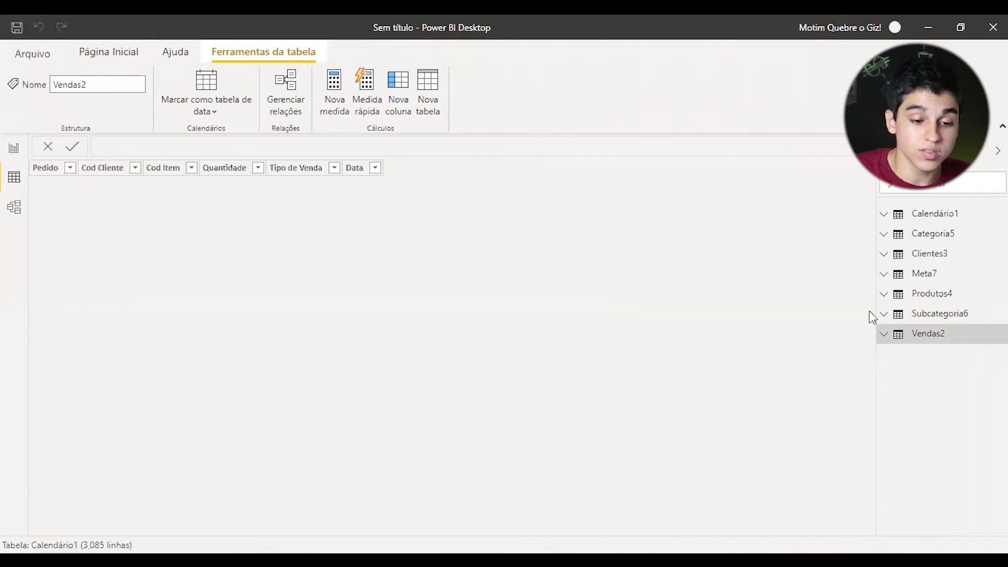
pyautogui.click(928, 336)
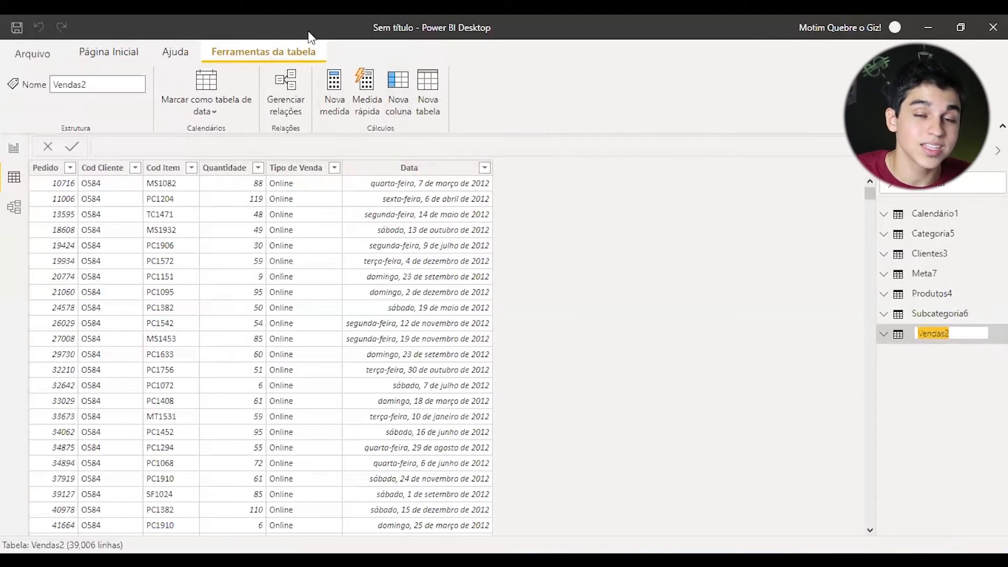
pyautogui.click(898, 358)
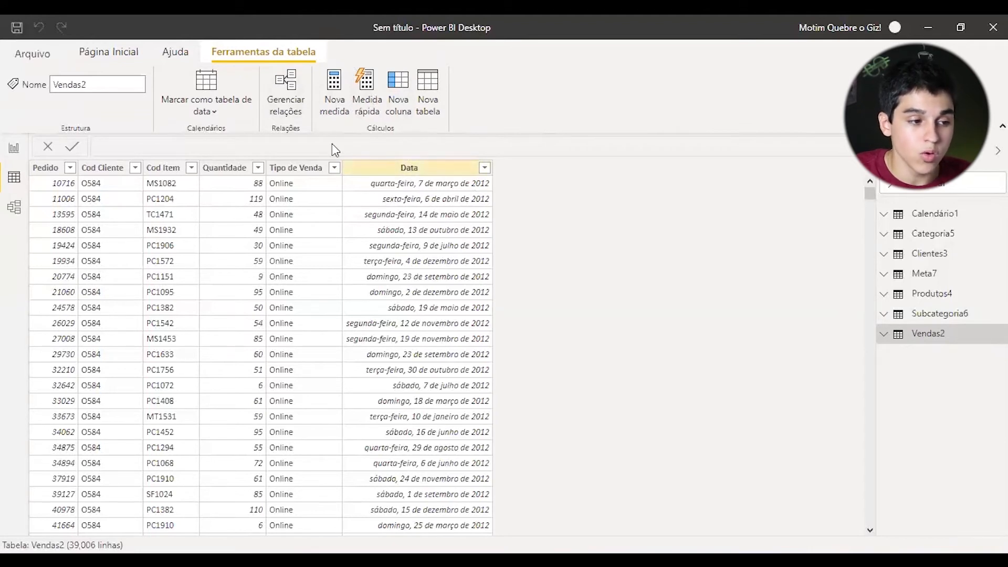
pyautogui.click(404, 92)
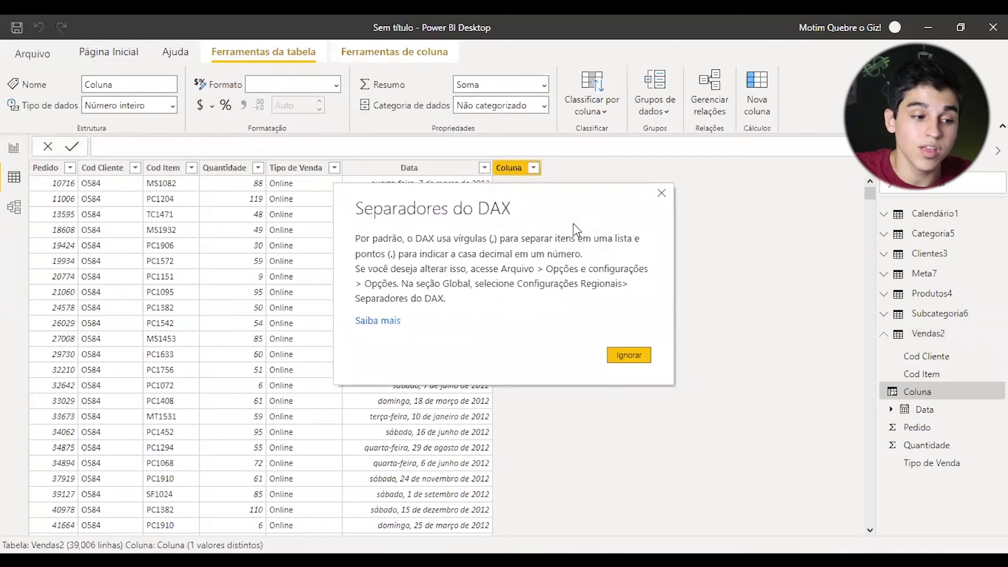
pyautogui.click(662, 194)
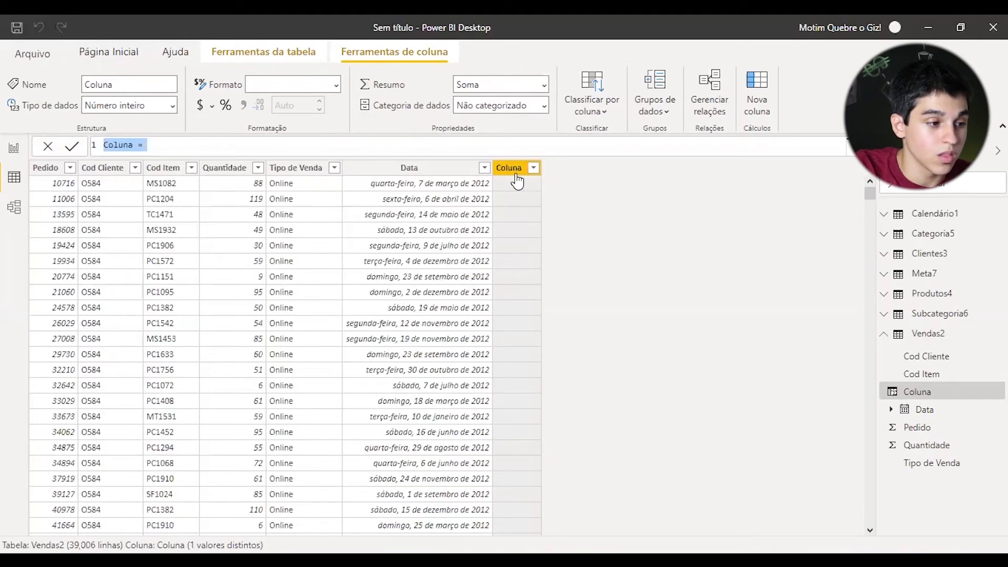
# - Enlarge the formula text and replace the new column's default name with Preço Unitário
pyautogui.hotkey('ctrl', '+')
pyautogui.hotkey('ctrl', '+')
pyautogui.click(489, 160)
pyautogui.press('BackSpace')
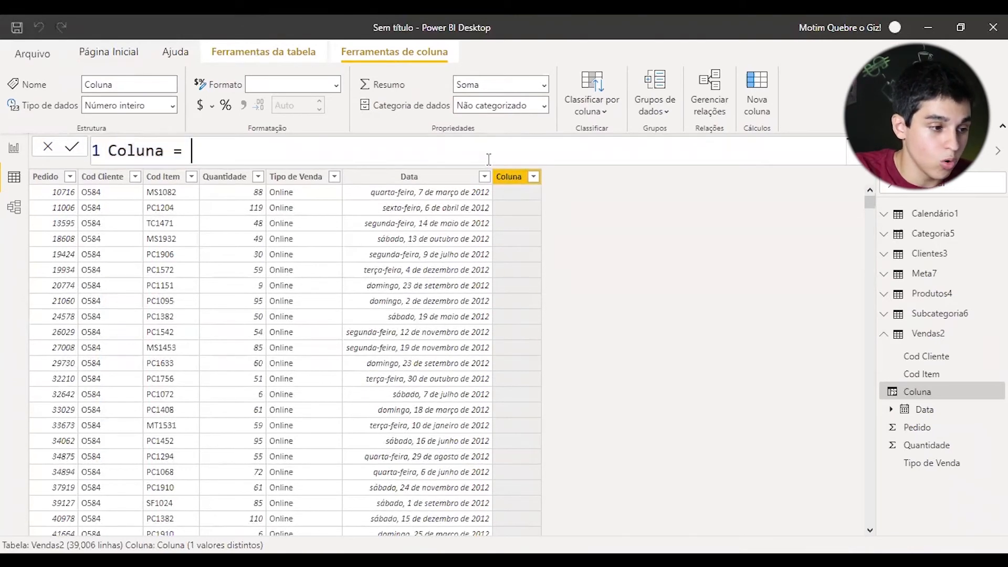
pyautogui.press('BackSpace')
pyautogui.press('BackSpace')
pyautogui.press('BackSpace')
pyautogui.press('BackSpace')
pyautogui.press('BackSpace')
pyautogui.press('BackSpace')
pyautogui.press('BackSpace')
pyautogui.press('BackSpace')
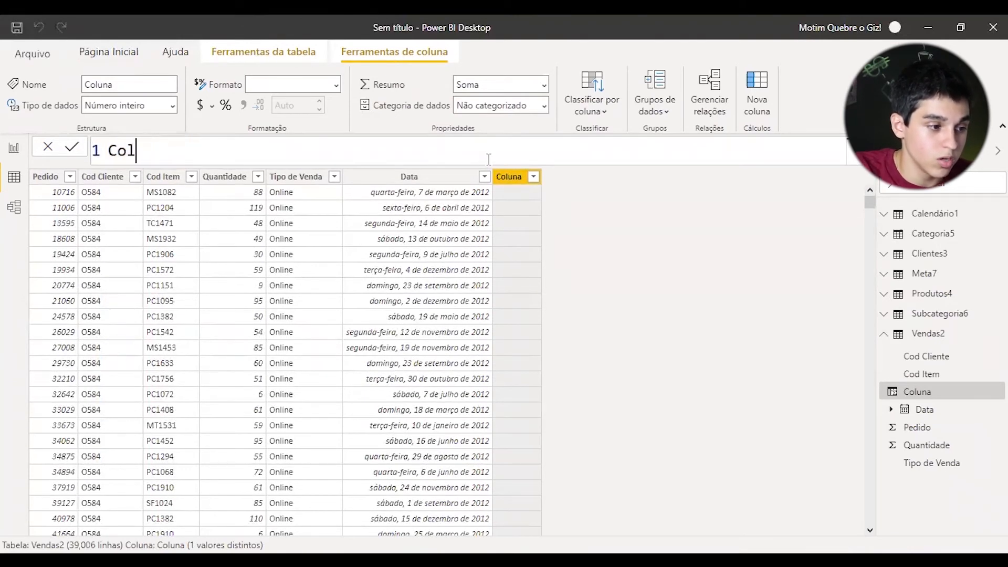
pyautogui.write('prEC')
pyautogui.press('BackSpace')
pyautogui.press('BackSpace')
pyautogui.press('BackSpace')
pyautogui.press('BackSpace')
pyautogui.write('Preço Unitário ')
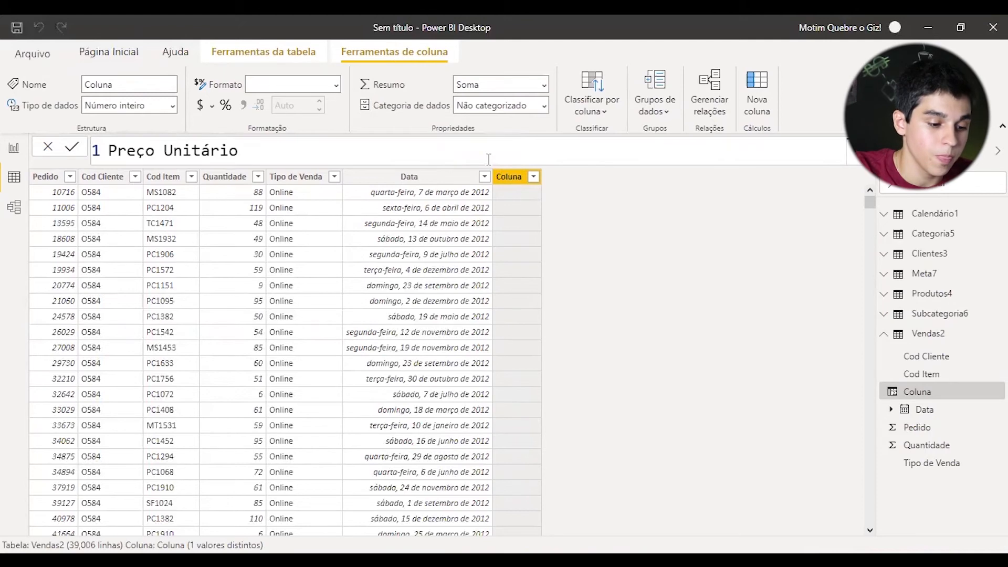
# - Define the Preço Unitário column as RELATED(Produtos4[Preço Unitário]) and commit the formula
pyautogui.write('= R')
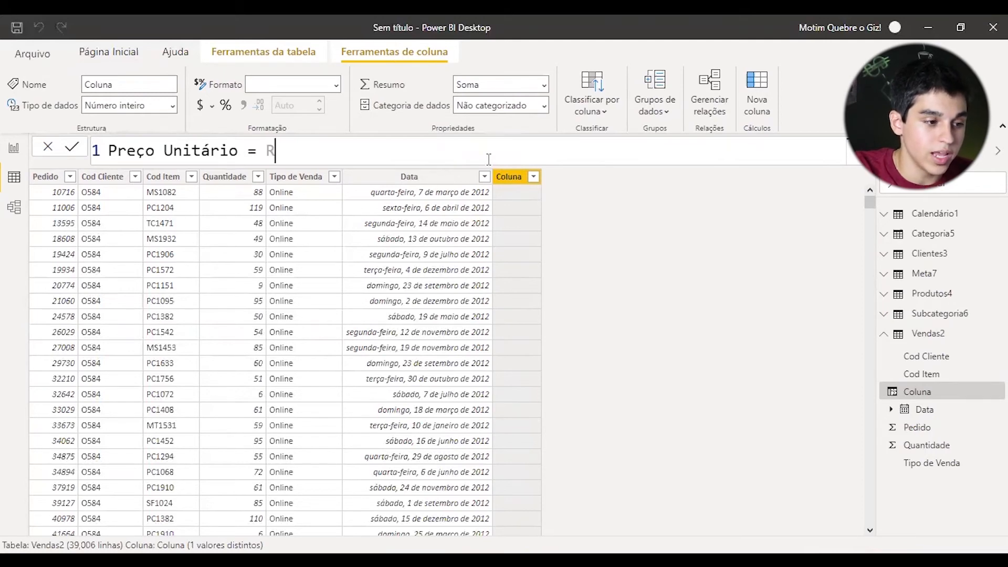
pyautogui.write('elate')
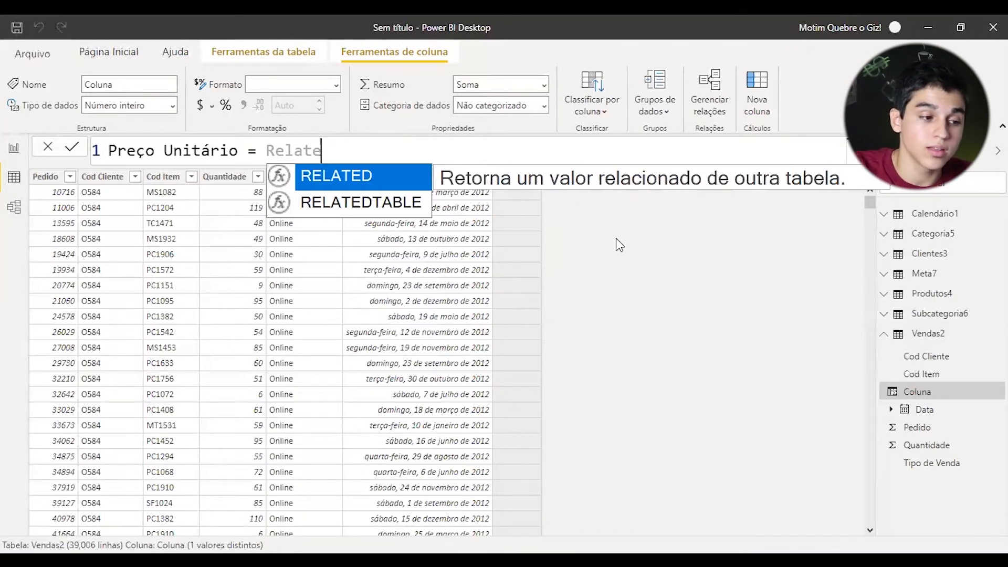
pyautogui.press('Tab')
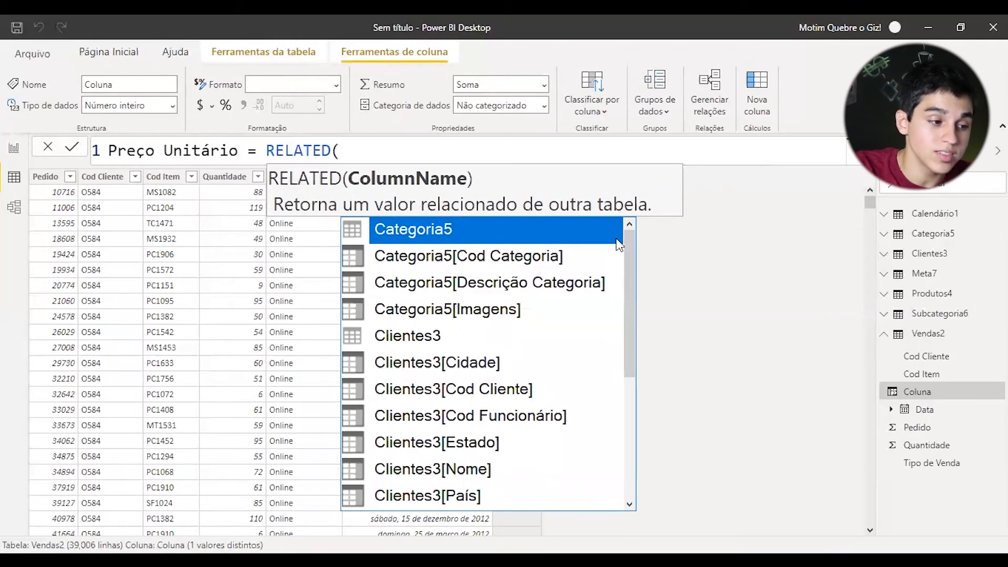
pyautogui.hotkey('ctrl', '-')
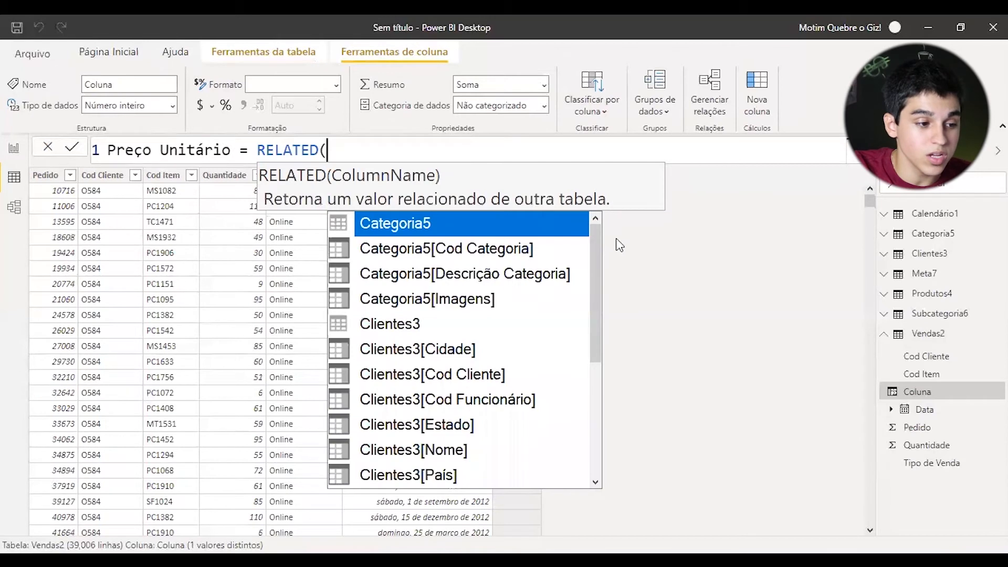
pyautogui.hotkey('ctrl', '-')
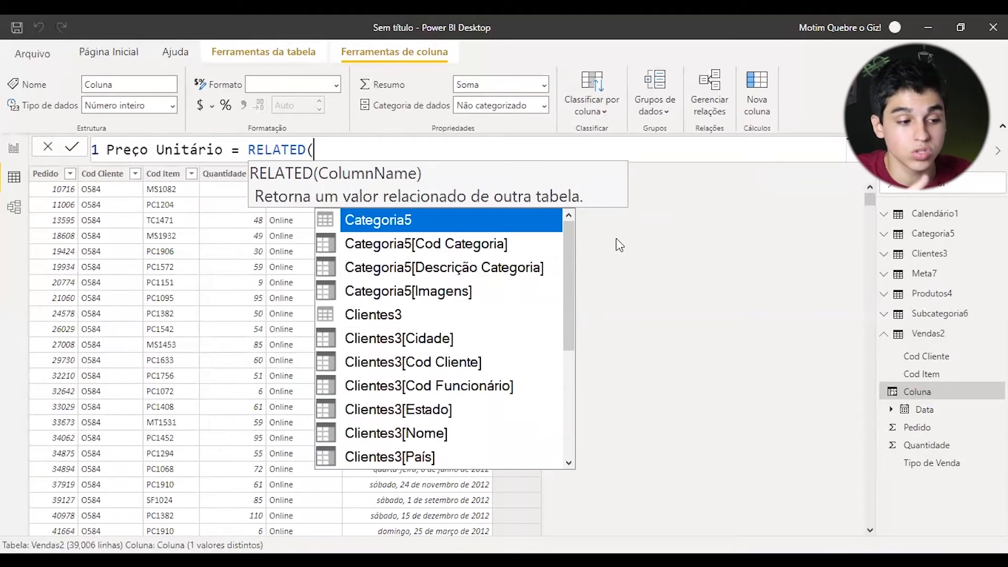
pyautogui.write('pro')
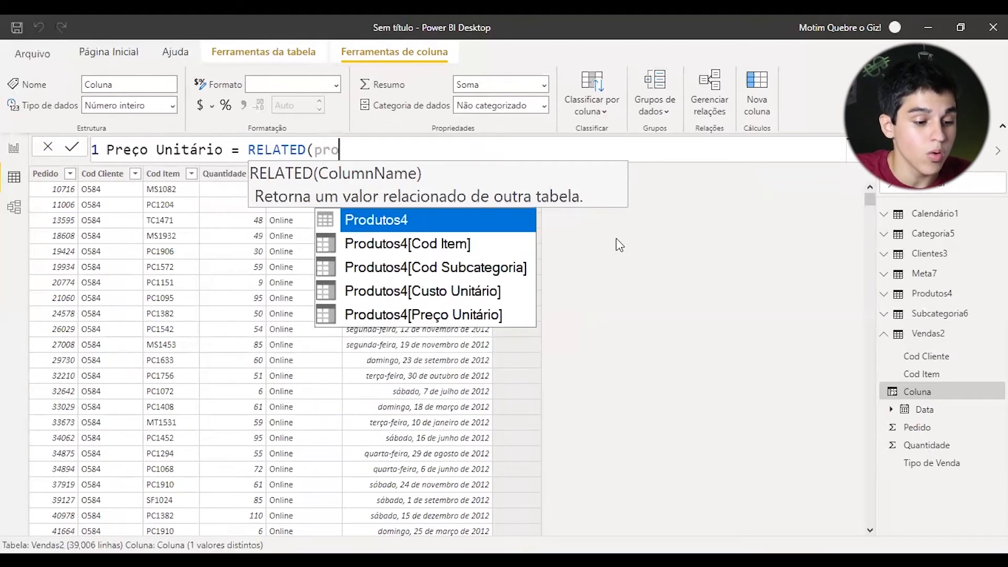
pyautogui.press('Down')
pyautogui.press('Down')
pyautogui.press('Down')
pyautogui.press('Down')
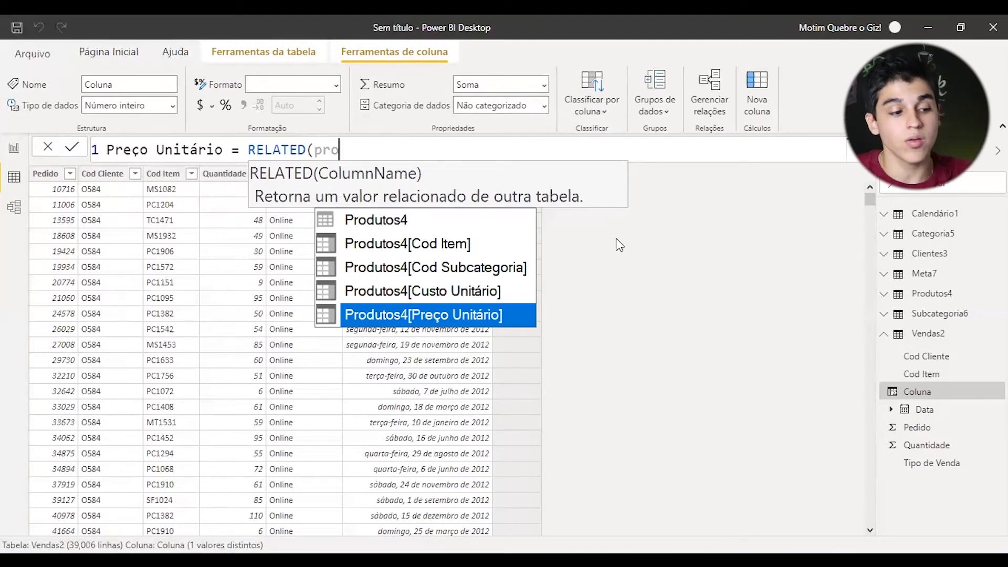
pyautogui.click(379, 309)
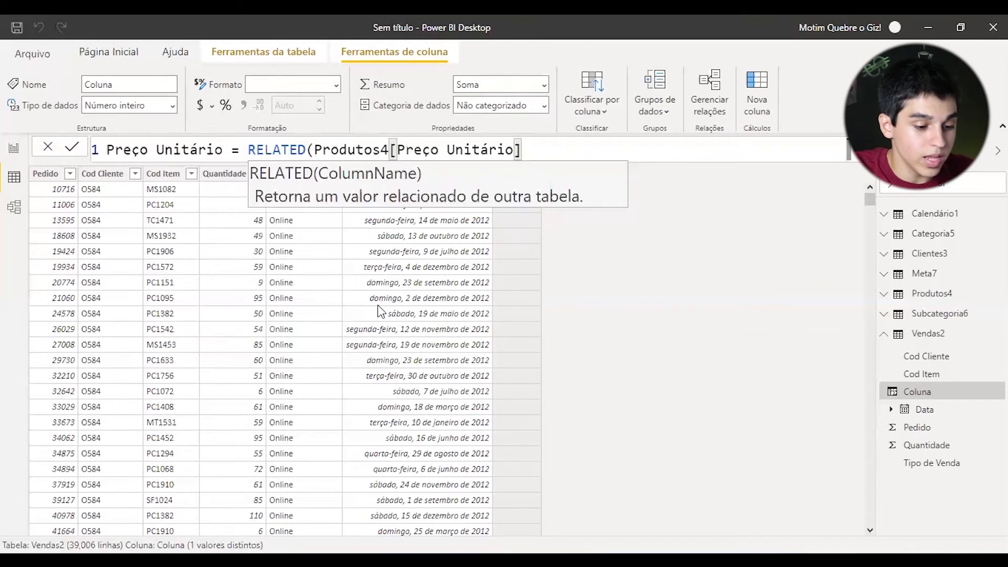
pyautogui.write(')')
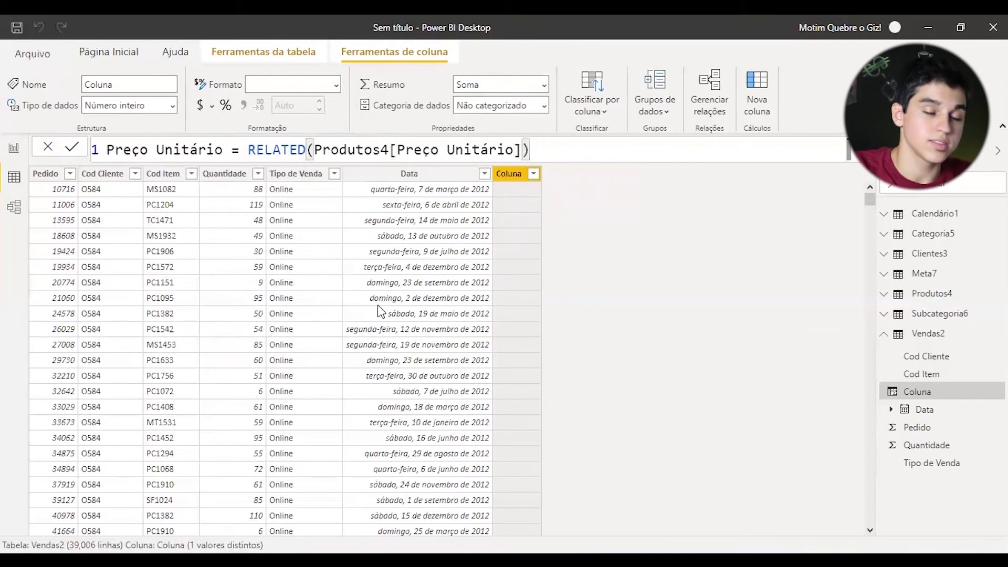
pyautogui.press('Return')
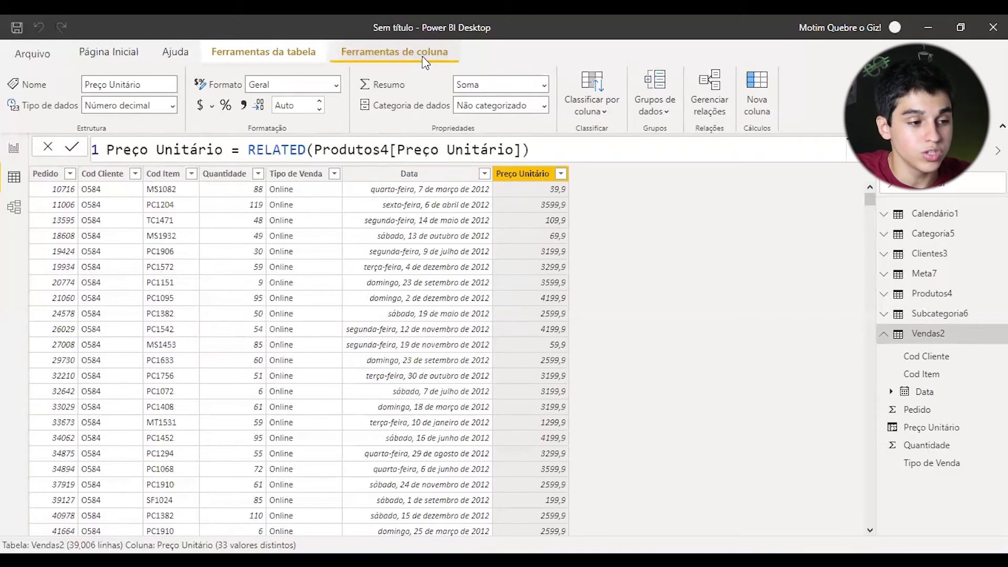
# - Add another calculated column to the Vendas2 table and replace its default name with Total do Pedido
pyautogui.click(315, 51)
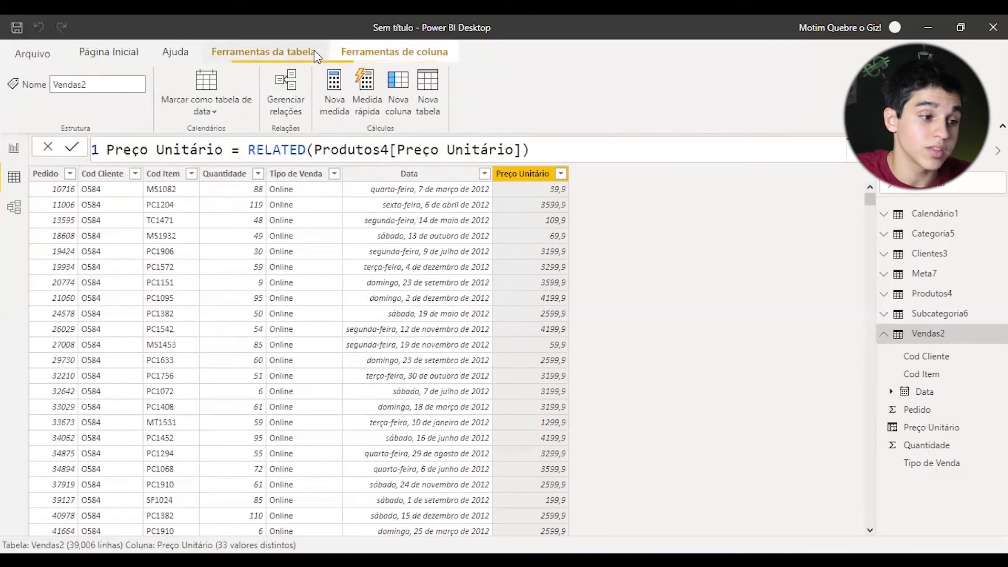
pyautogui.click(403, 98)
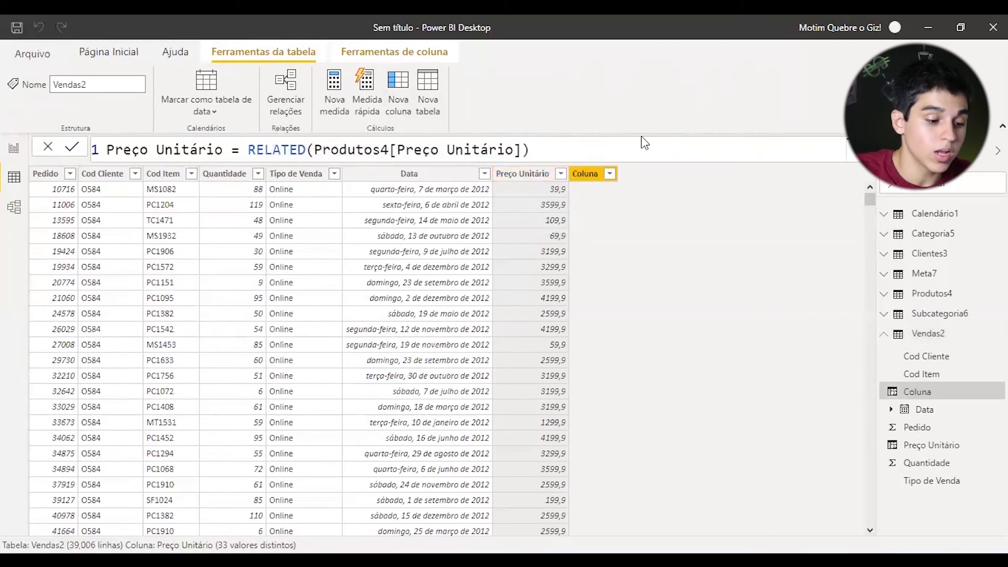
pyautogui.hotkey('ctrl', 'a')
pyautogui.press('BackSpace')
pyautogui.write('Total do Pedido =')
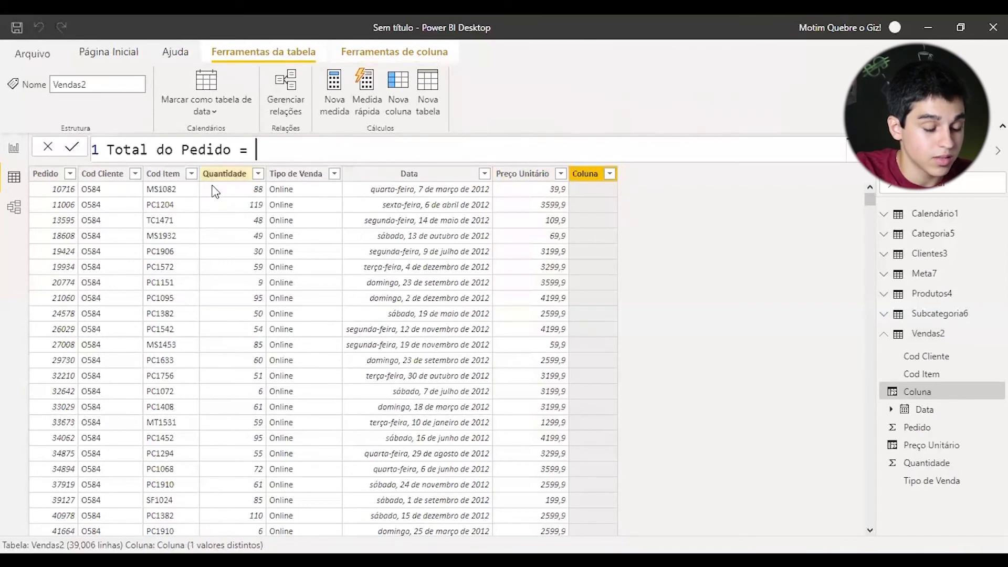
# - Define the Total do Pedido column as Vendas2[Quantidade] * Vendas2[Preço Unitário] and commit the formula
pyautogui.write('Vendas2[Quantidade]')
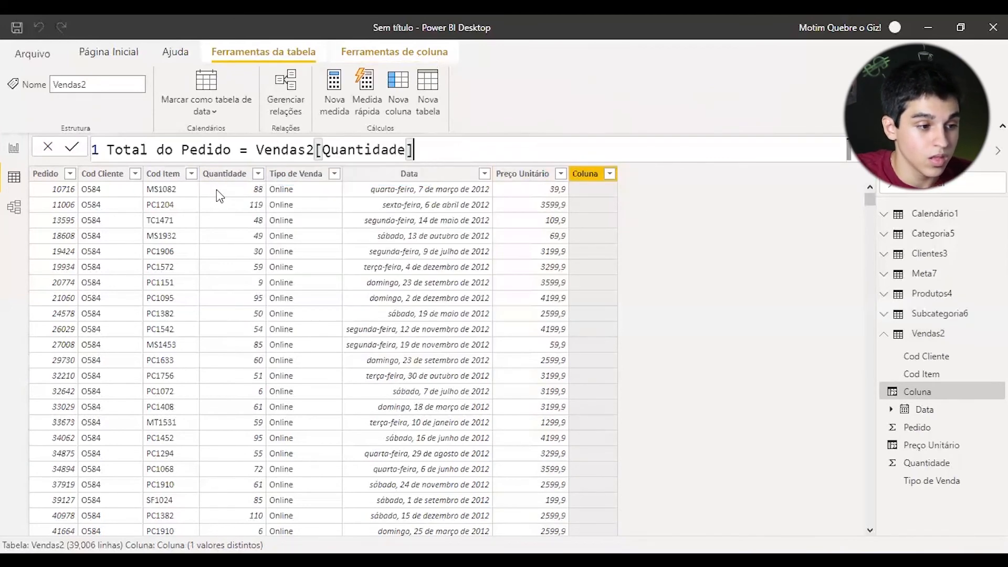
pyautogui.write(' * ')
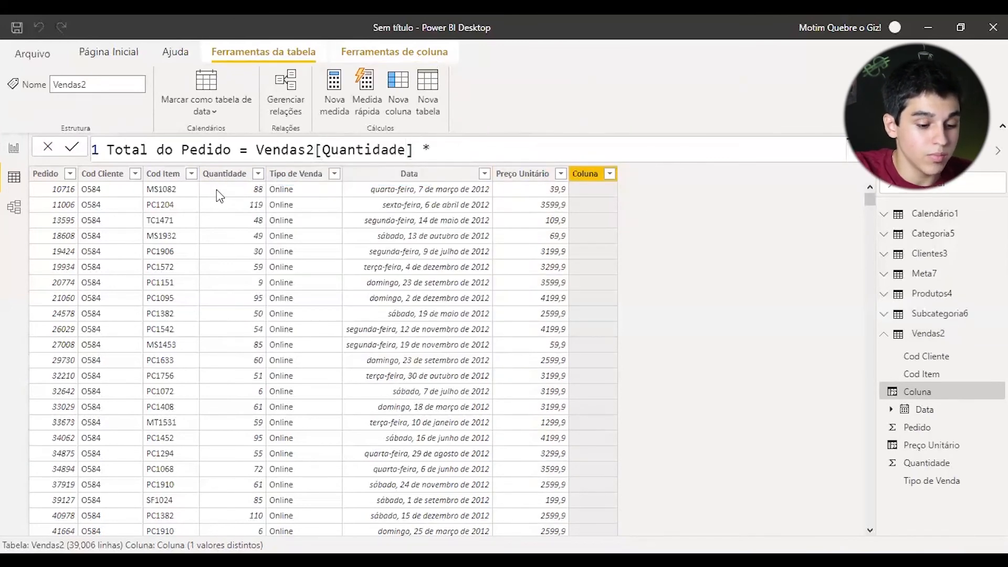
pyautogui.write('pre')
pyautogui.press('Down')
pyautogui.press('Down')
pyautogui.press('Down')
pyautogui.press('Down')
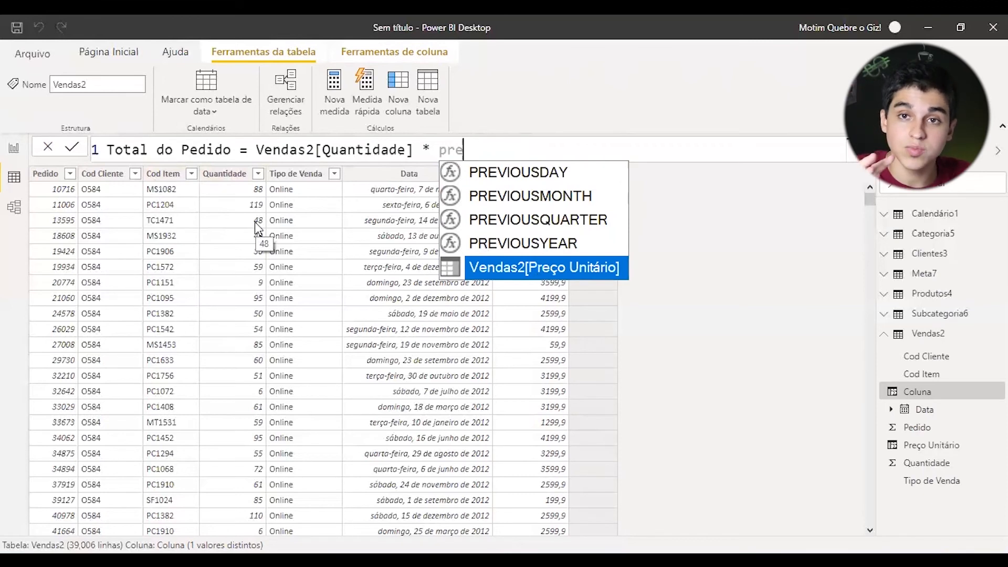
pyautogui.press('Tab')
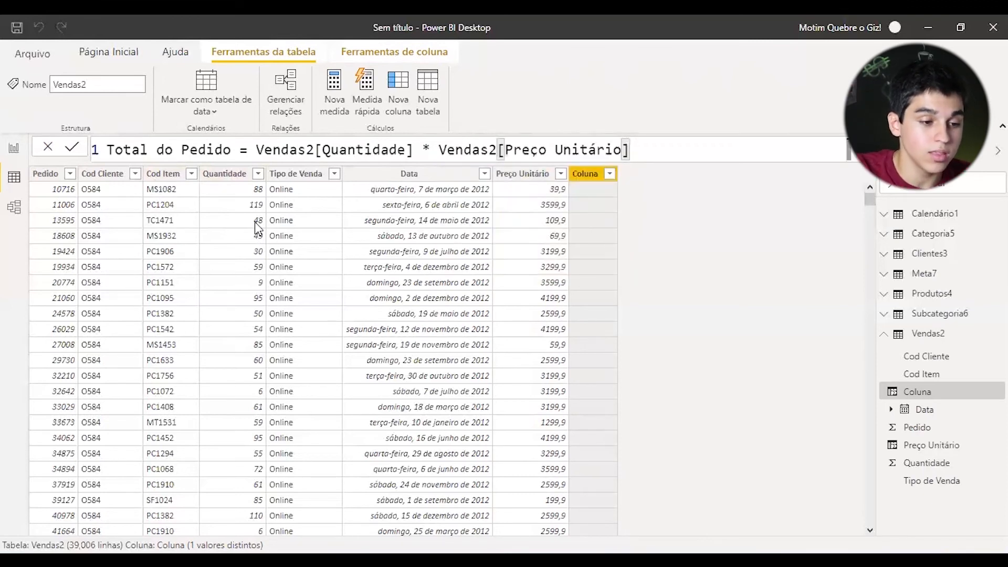
pyautogui.press('Return')
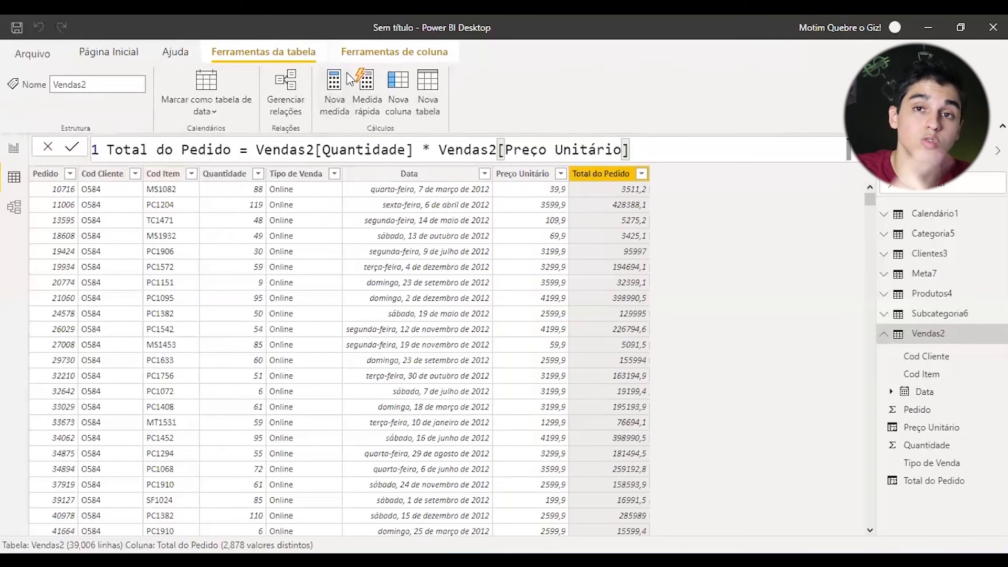
# - Add a further calculated column to Vendas2 and name it Total do Pedido 2
pyautogui.click(402, 92)
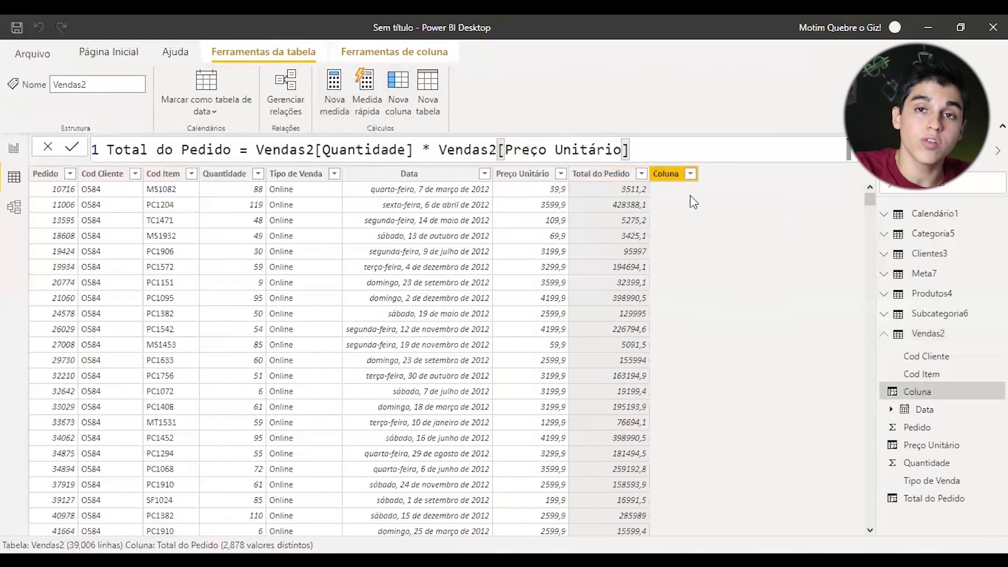
pyautogui.write('Total do Pedido 2 ')
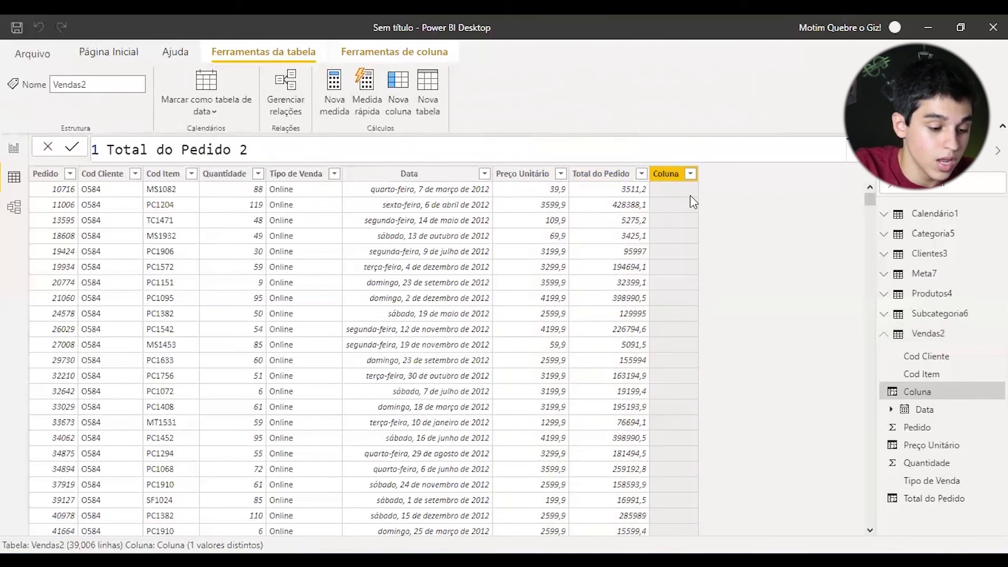
pyautogui.write('=')
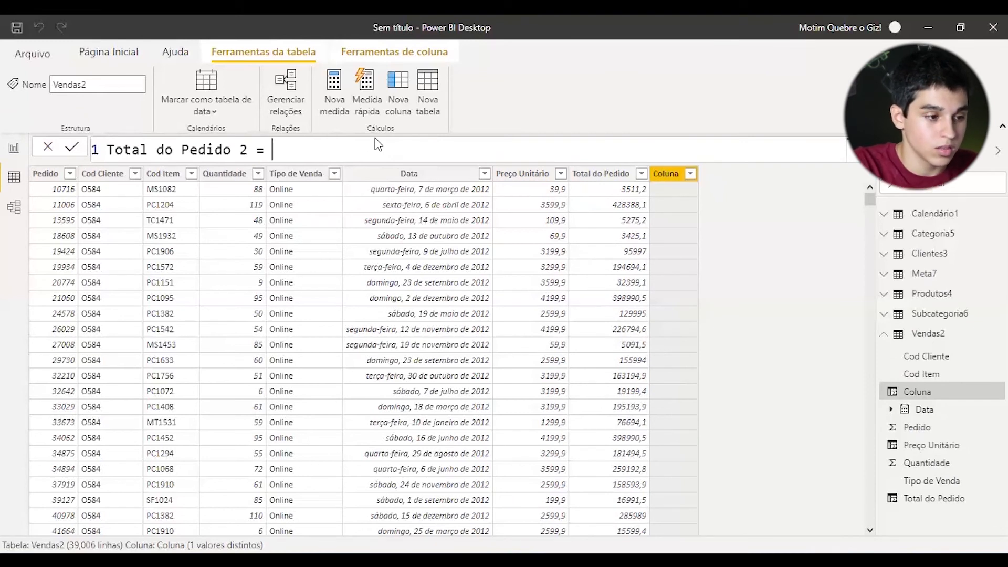
# - Define Total do Pedido 2 as Vendas2[Quantidade] * RELATED(Produtos4[Preço Unitário]), commit the formula and compare its first row with Total do Pedido
pyautogui.write('qua')
pyautogui.press('Down')
pyautogui.press('Down')
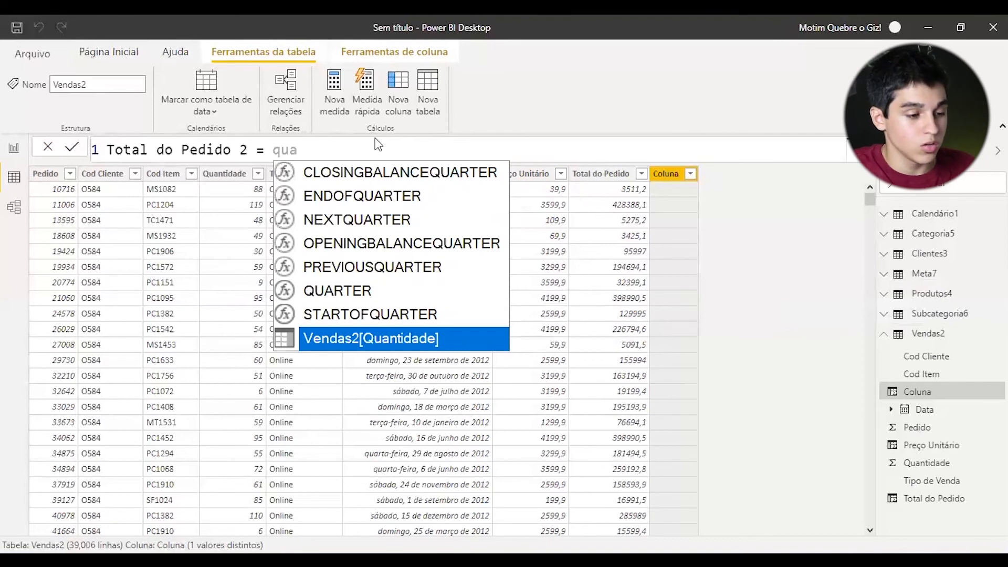
pyautogui.press('Tab')
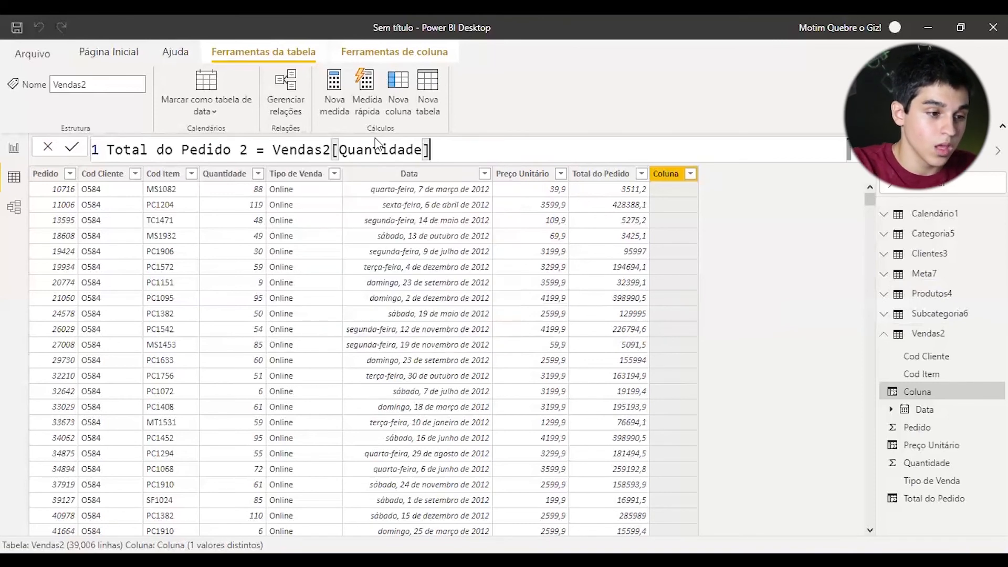
pyautogui.write('* re')
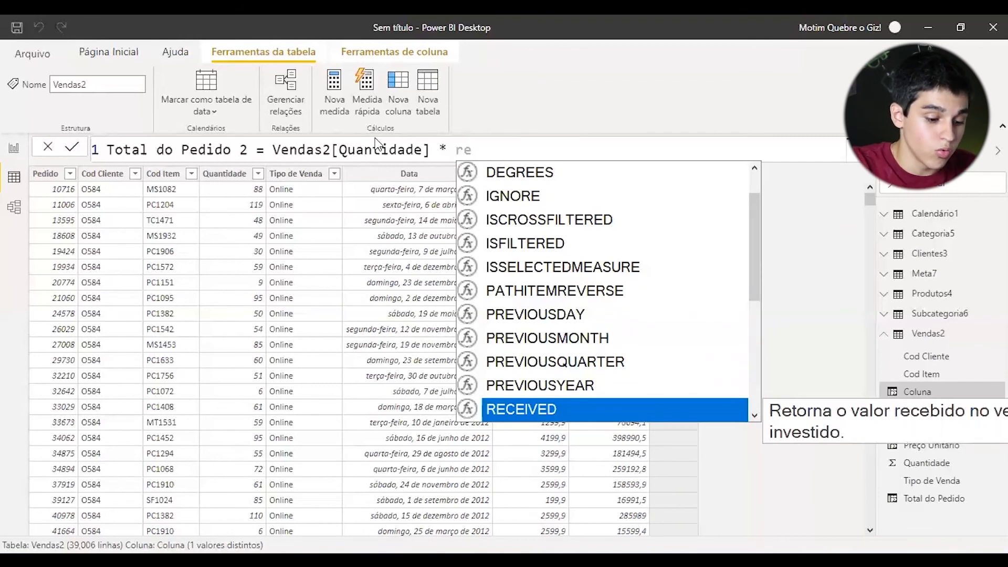
pyautogui.write('late')
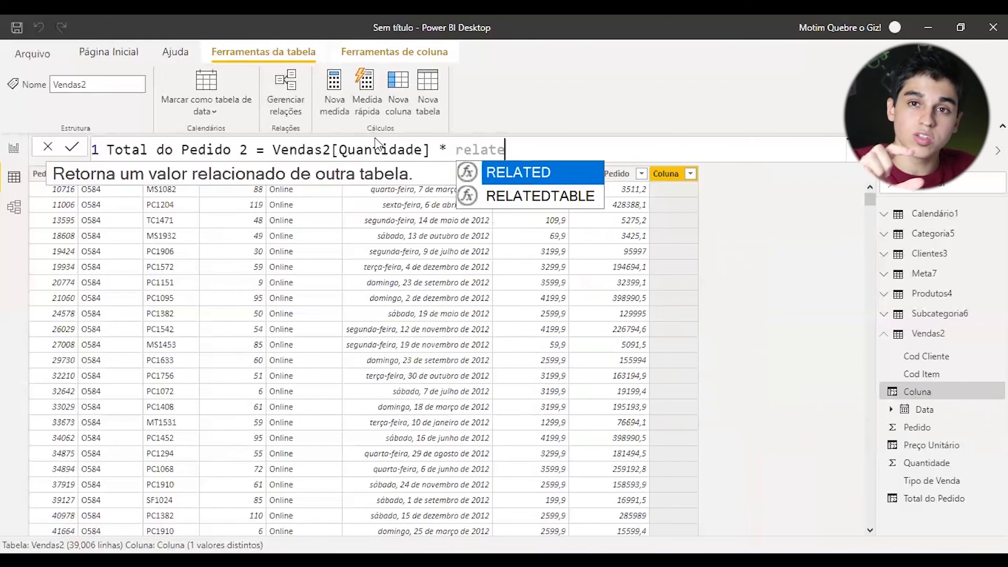
pyautogui.press('Tab')
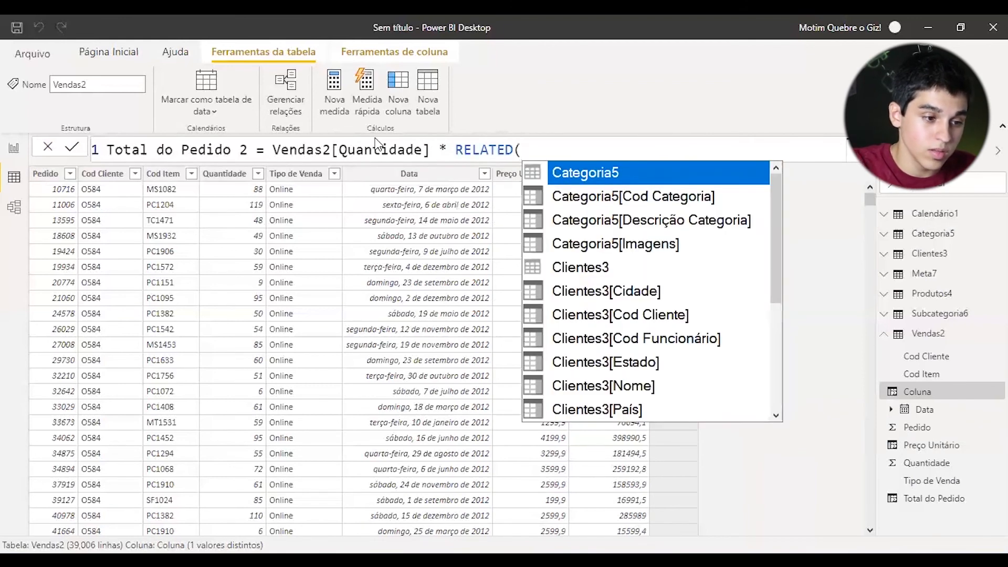
pyautogui.write('pre')
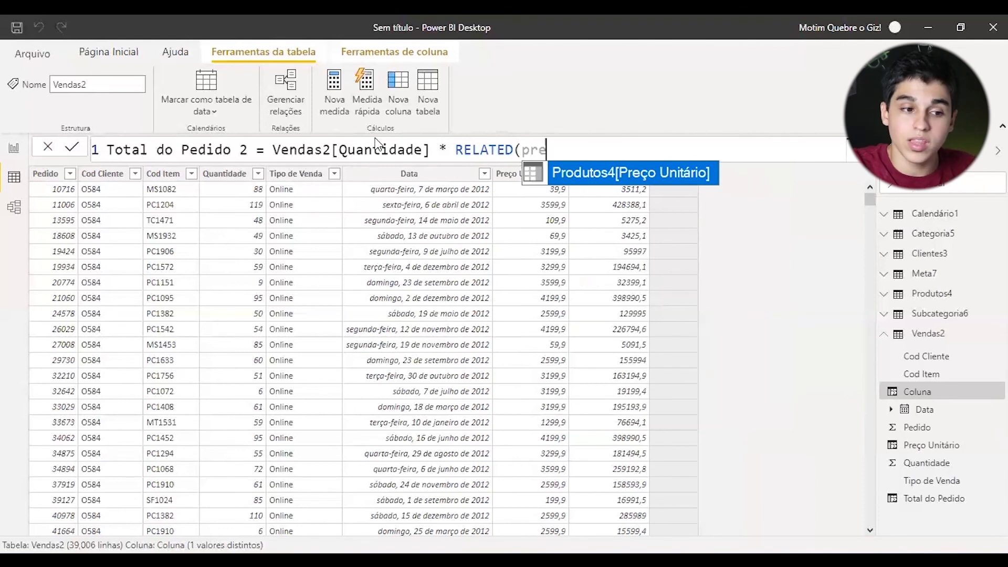
pyautogui.press('Tab')
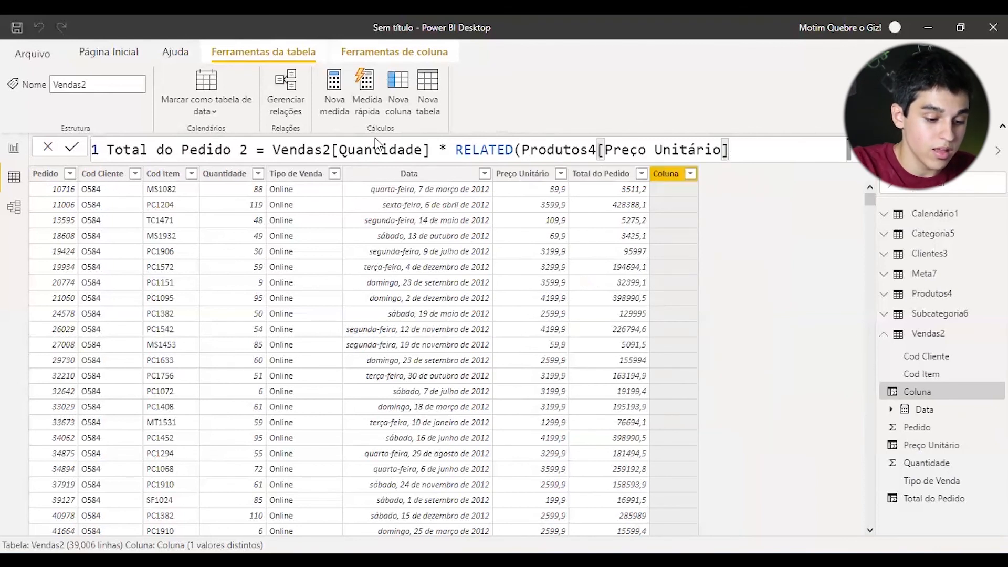
pyautogui.write(')')
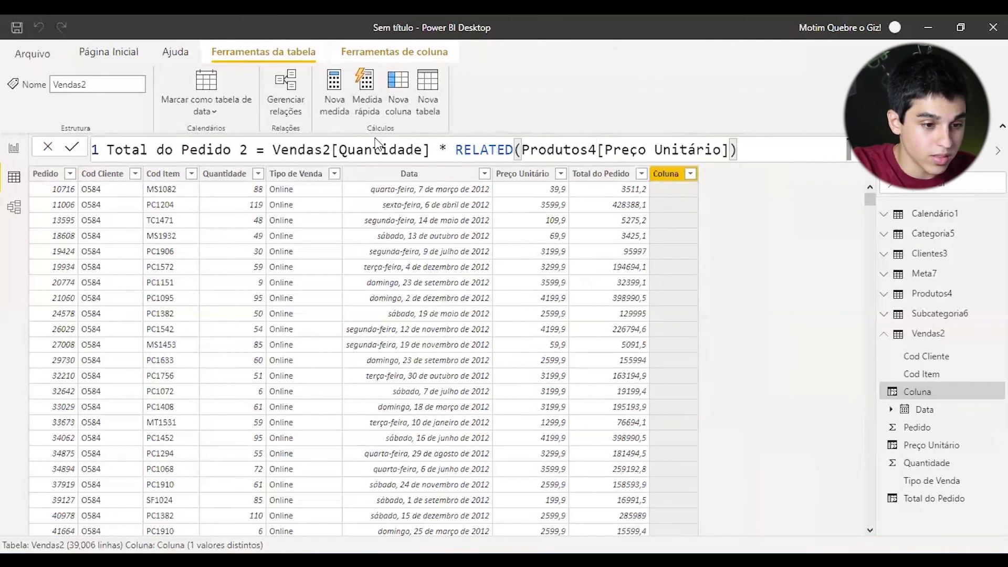
pyautogui.press('Return')
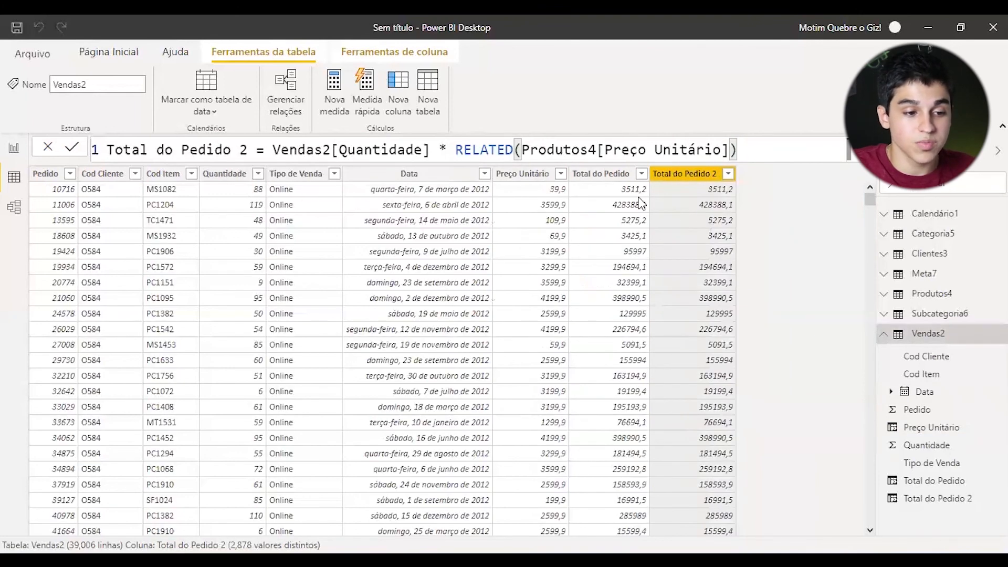
pyautogui.click(641, 191)
pyautogui.click(667, 191)
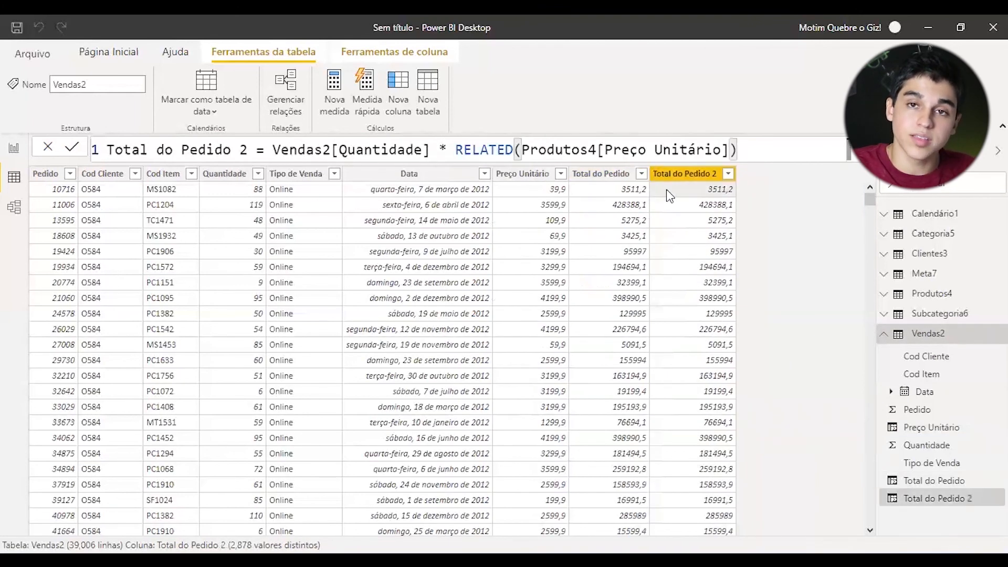